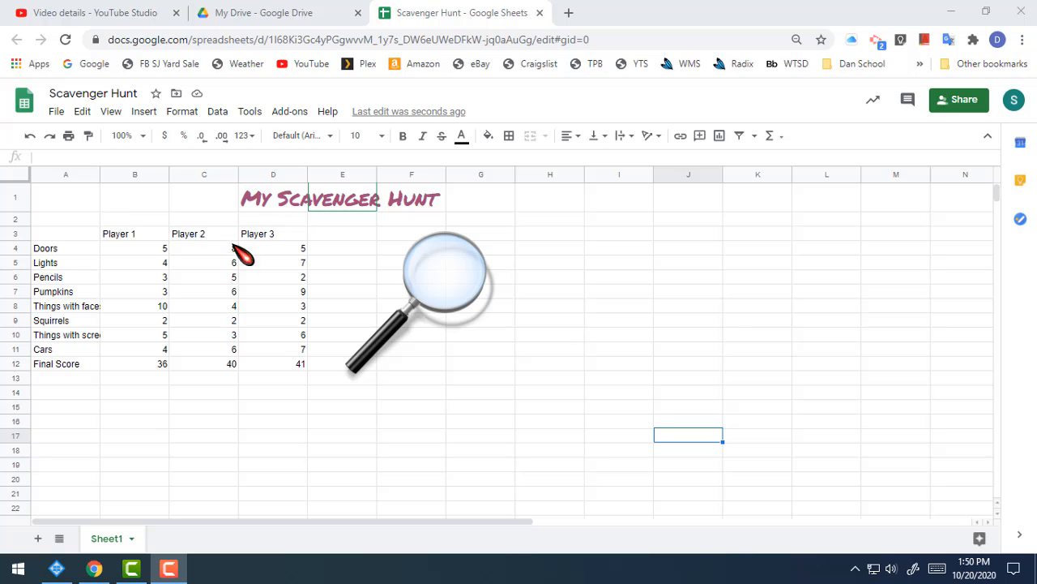
click(278, 204)
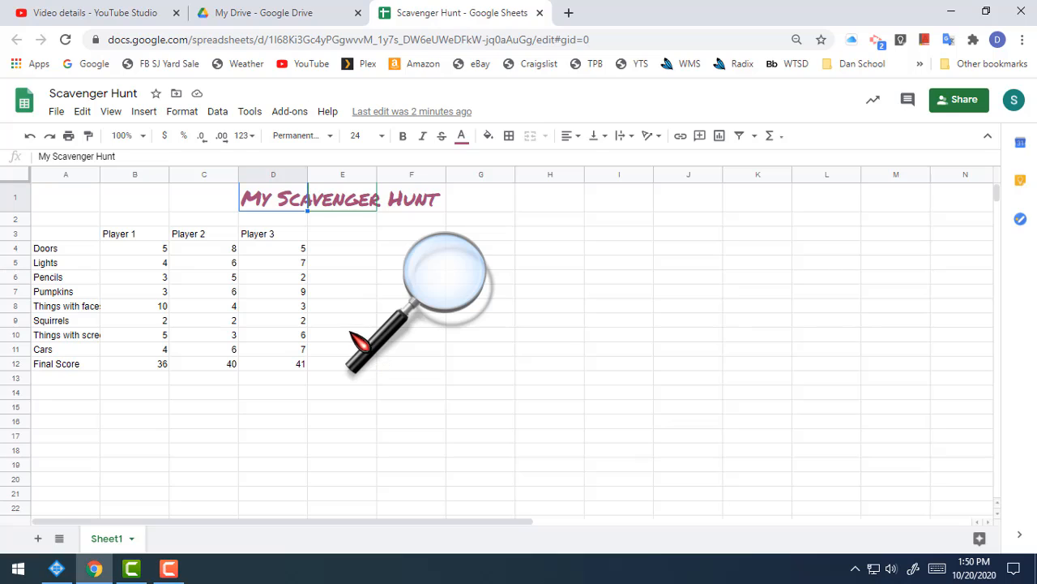
click(338, 312)
click(324, 420)
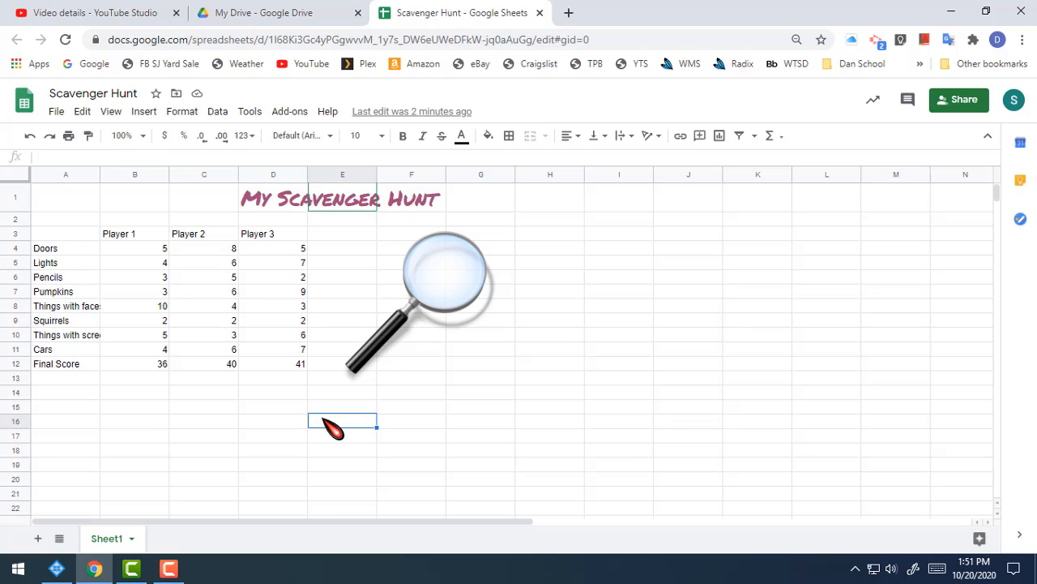
click(196, 396)
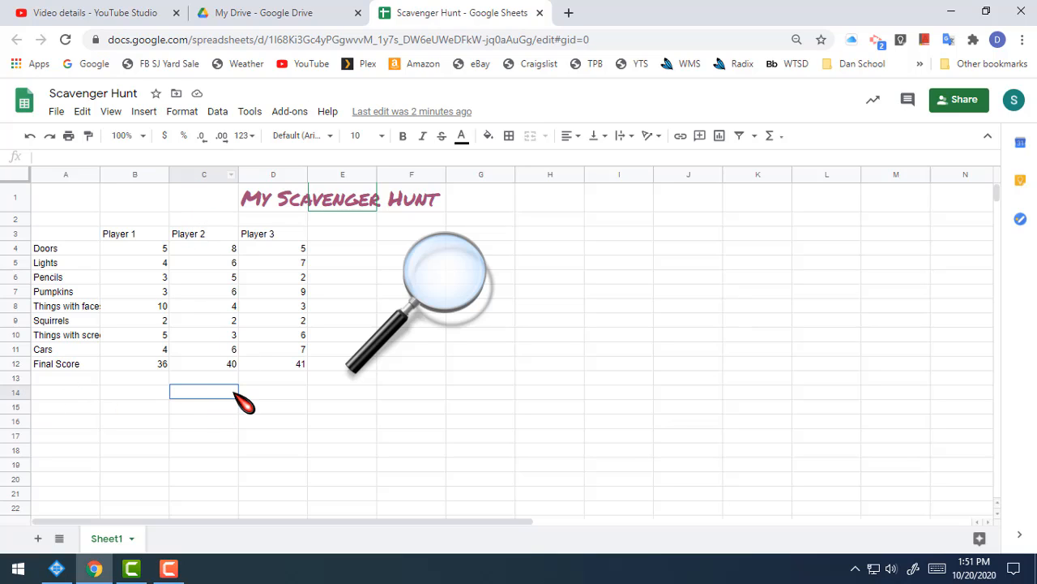
click(95, 218)
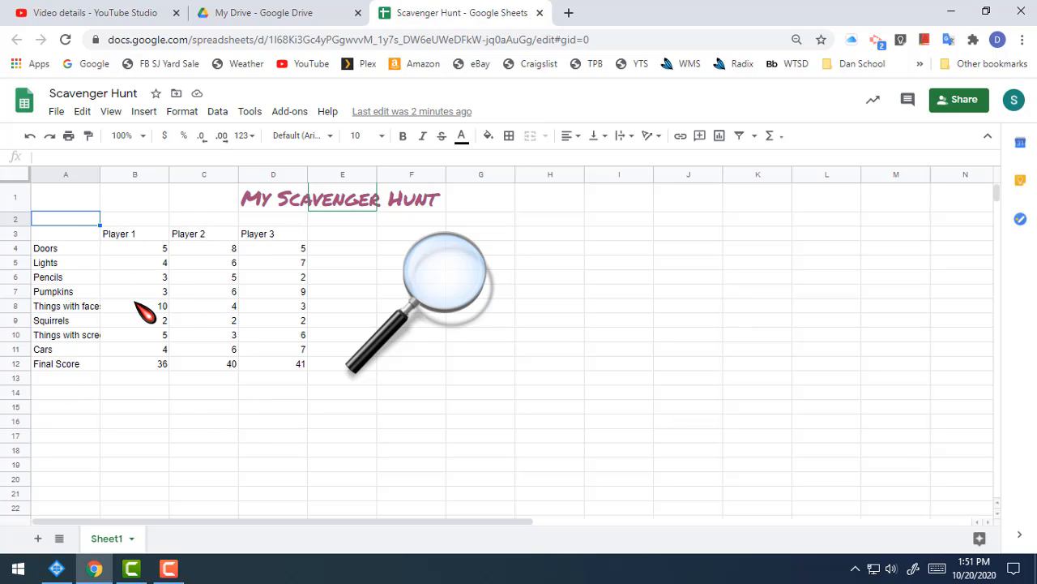
click(367, 450)
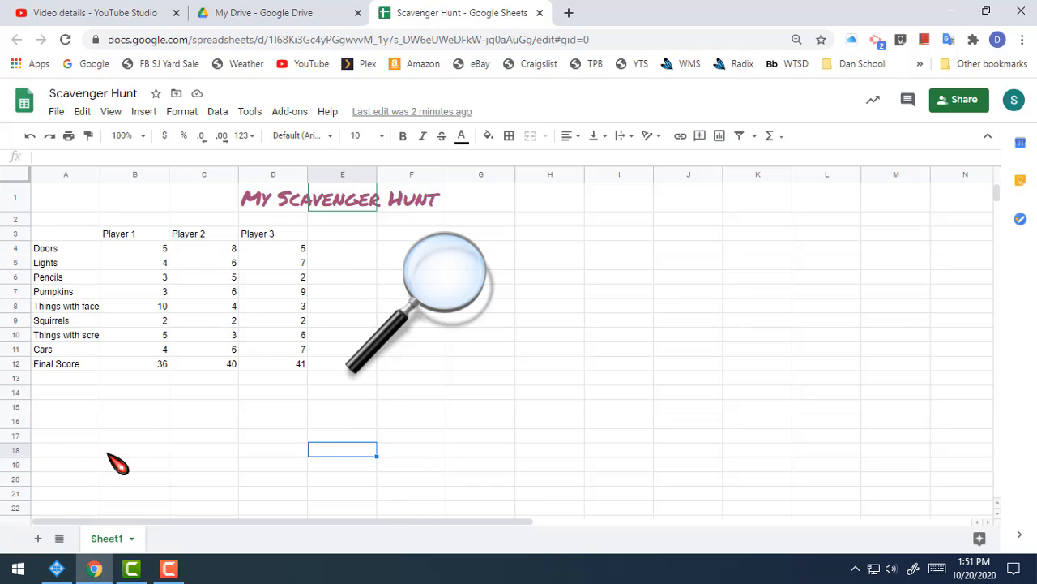
click(213, 426)
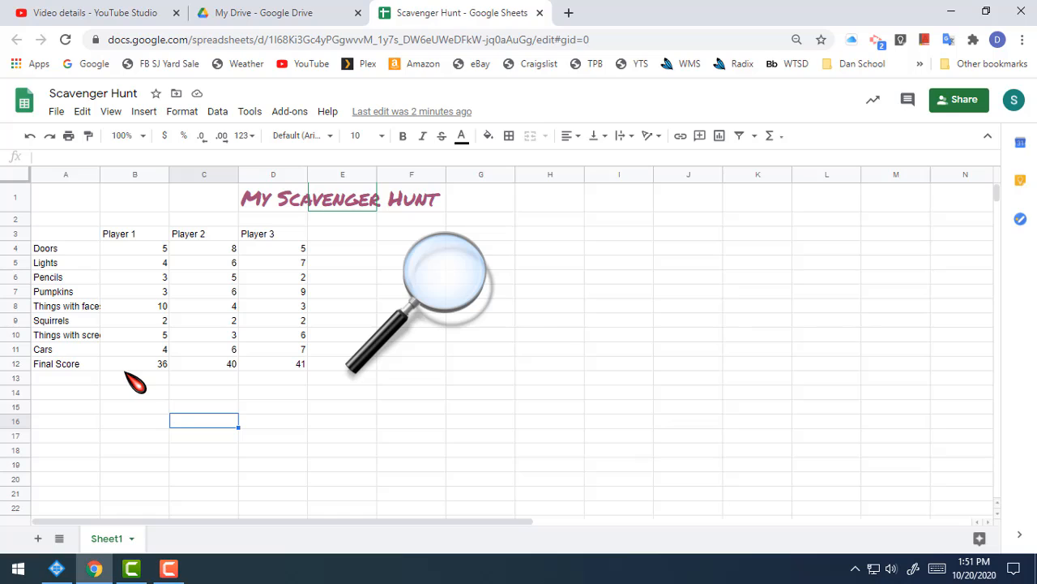
Examine the Final Score formulas of Player 1, Player 2 and Player 3 in row 12
click(156, 364)
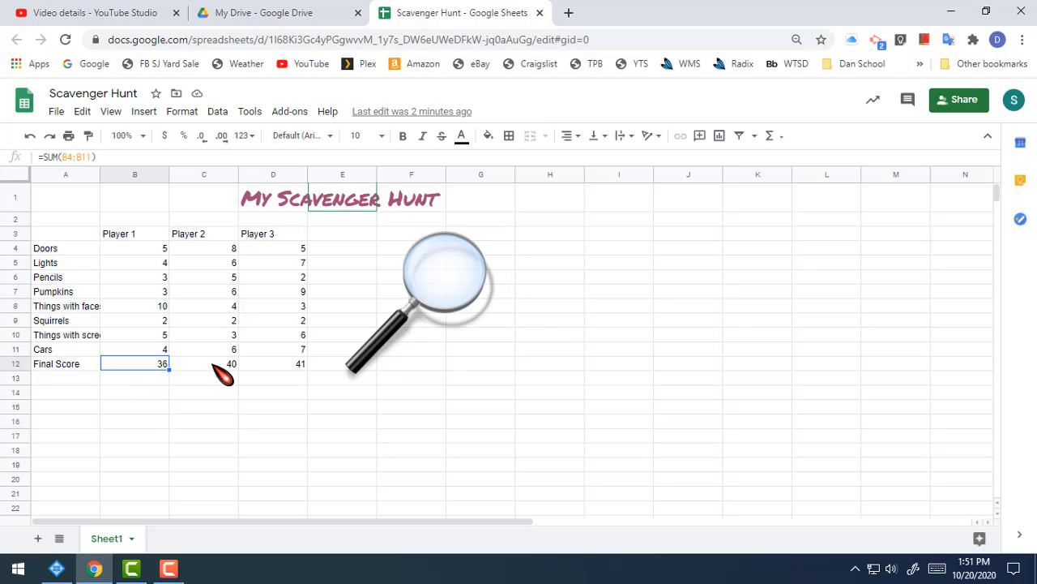
click(214, 366)
click(217, 380)
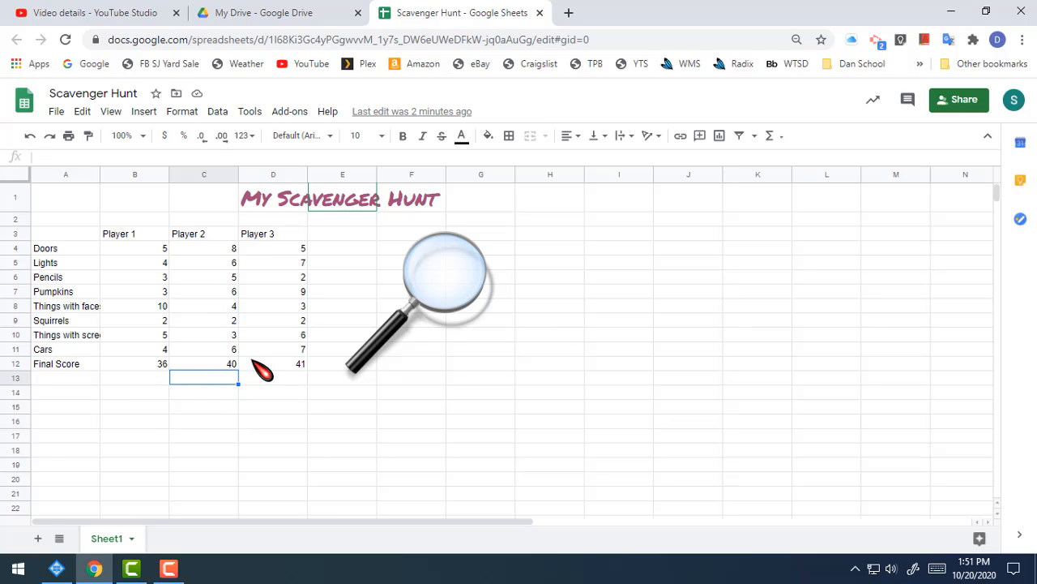
click(136, 362)
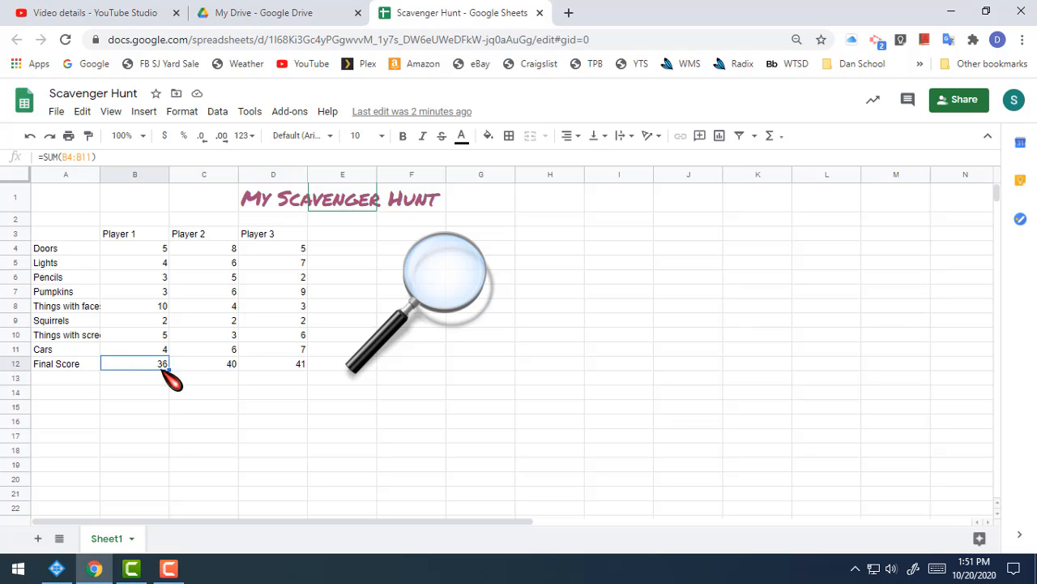
click(197, 366)
click(274, 366)
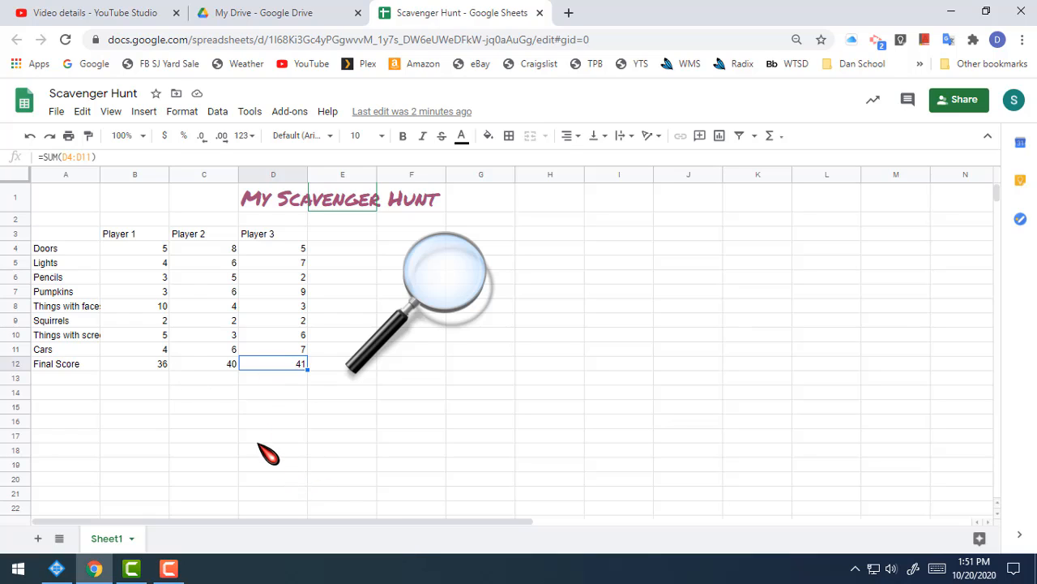
click(141, 396)
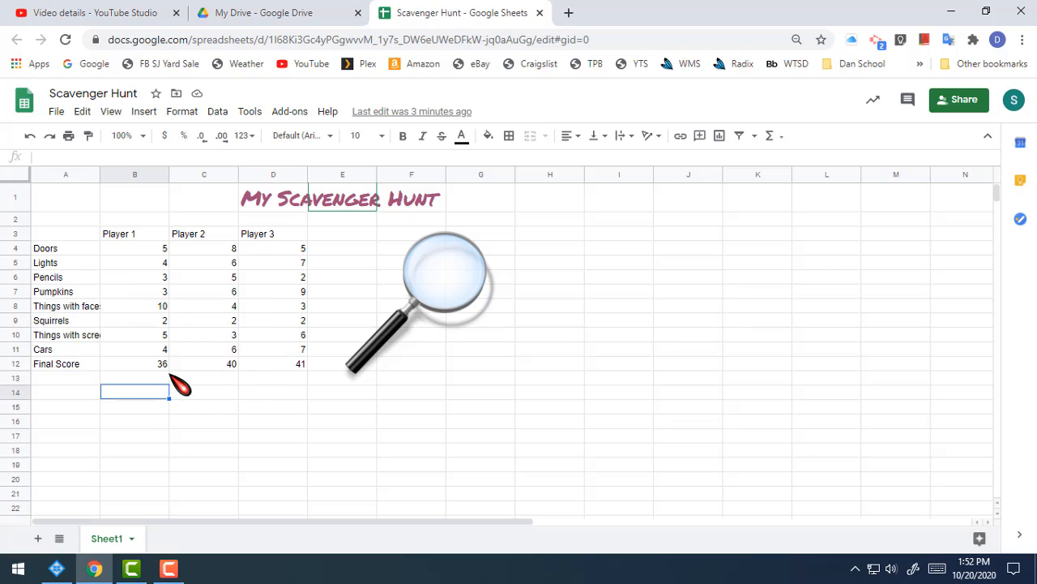
Examine the full text of the cut-off "Things with faces" label in cell A8
click(62, 308)
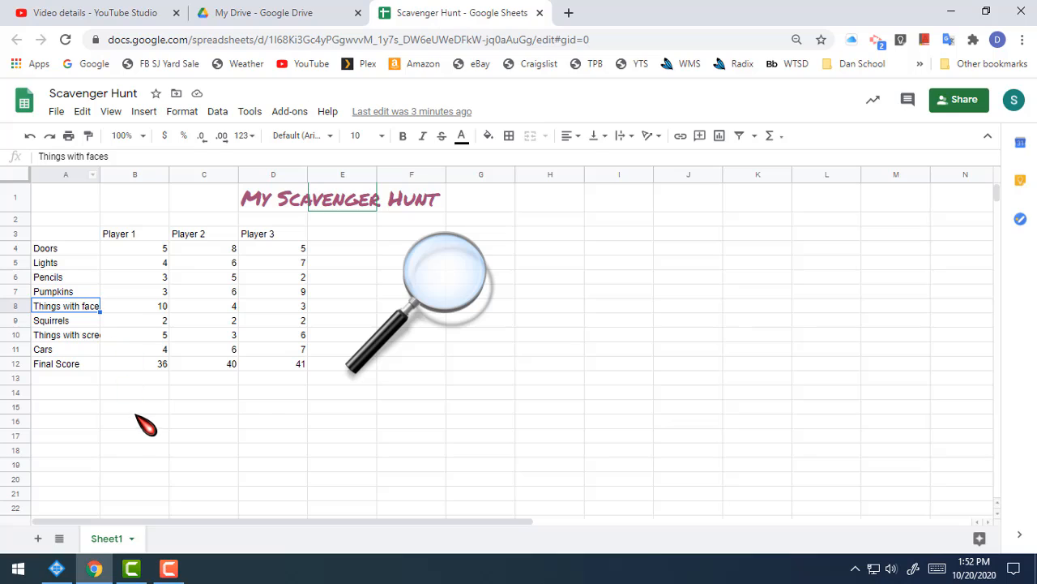
click(164, 432)
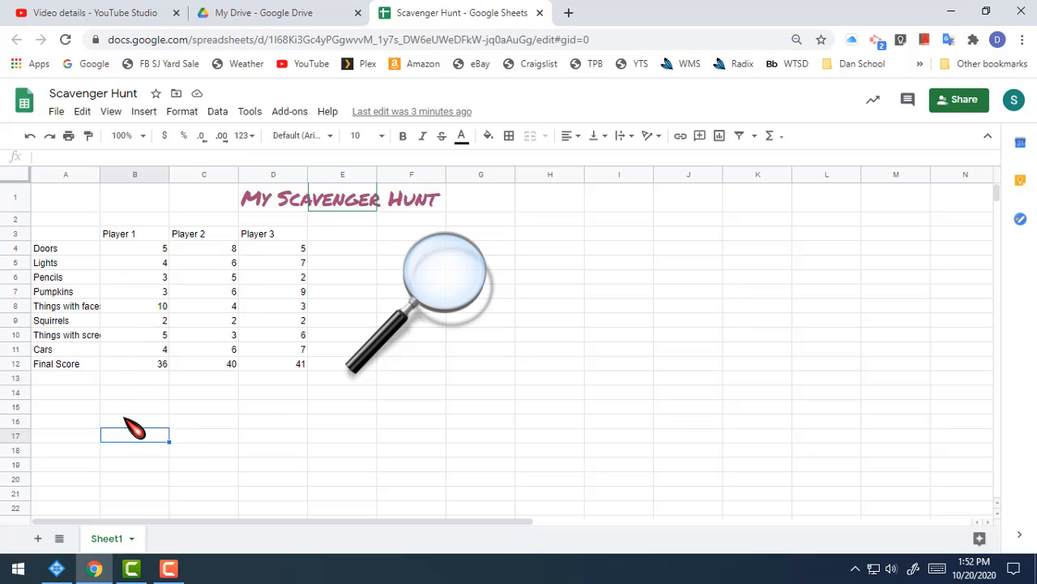
click(95, 311)
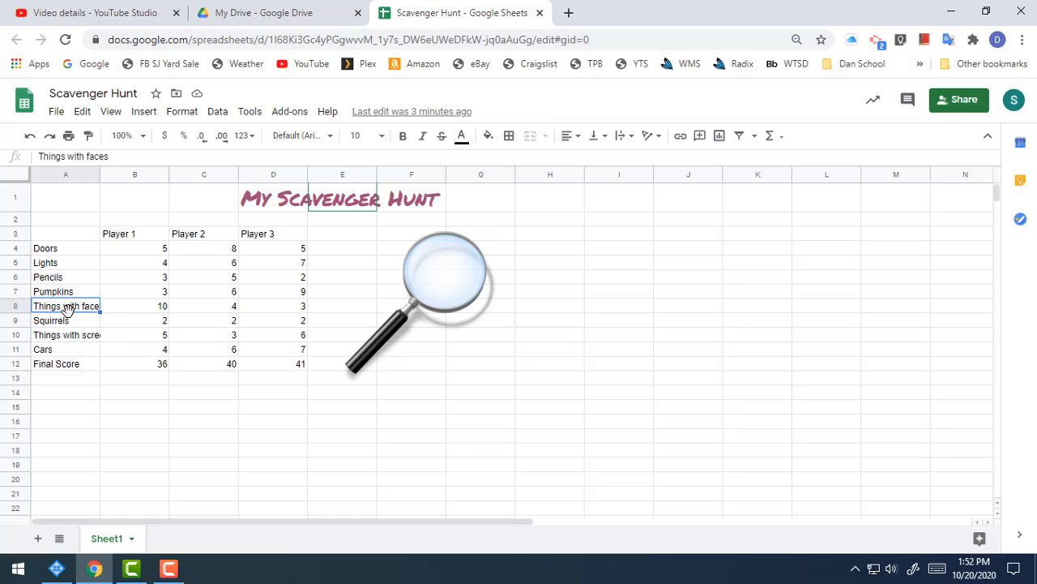
Overwrite the "Things with faces" label in cell A8 with new text, and undo the change
click(87, 332)
click(87, 309)
text(ab)
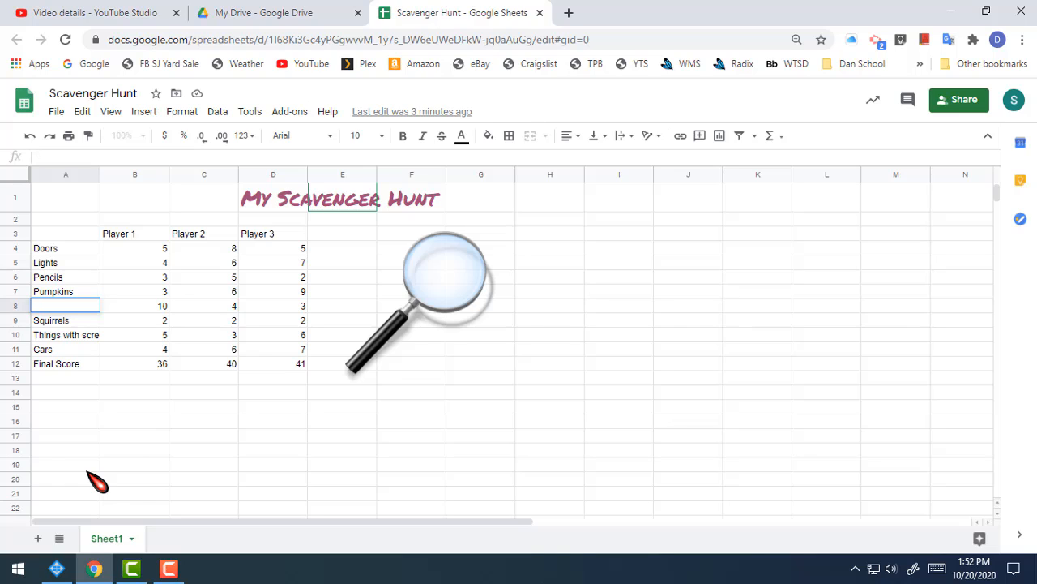
click(148, 443)
key(ctrl+z)
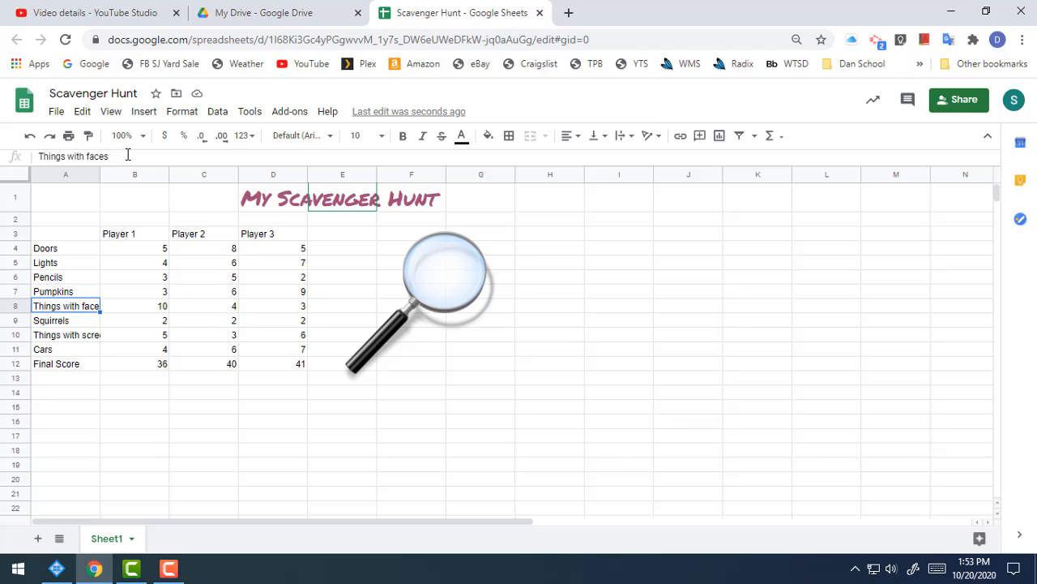
Open the "Things with faces" label for editing, leave it as it is, and inspect the contents of other table cells
click(98, 156)
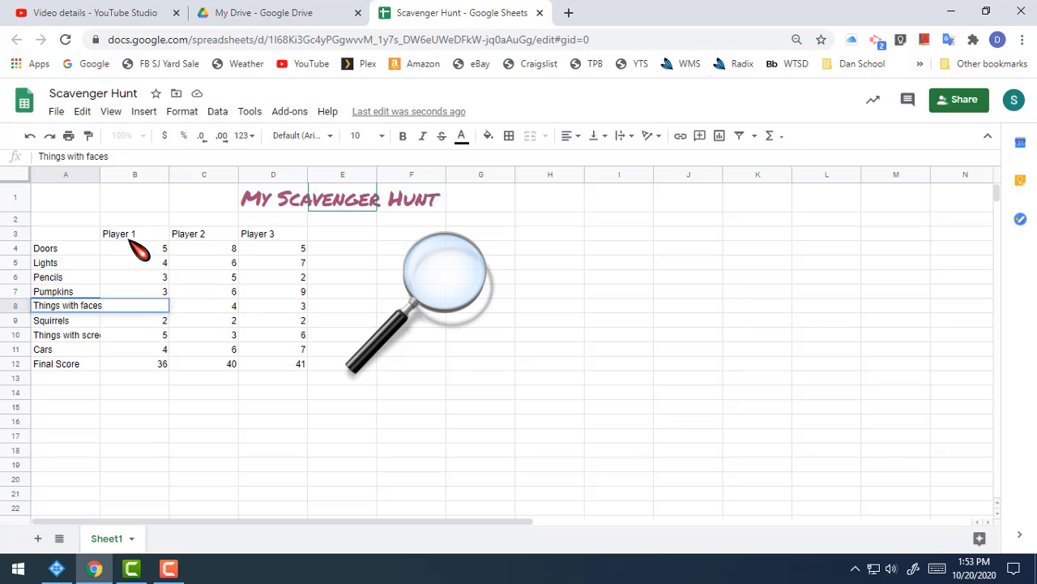
key(Tab)
text(10)
key(Return)
click(203, 306)
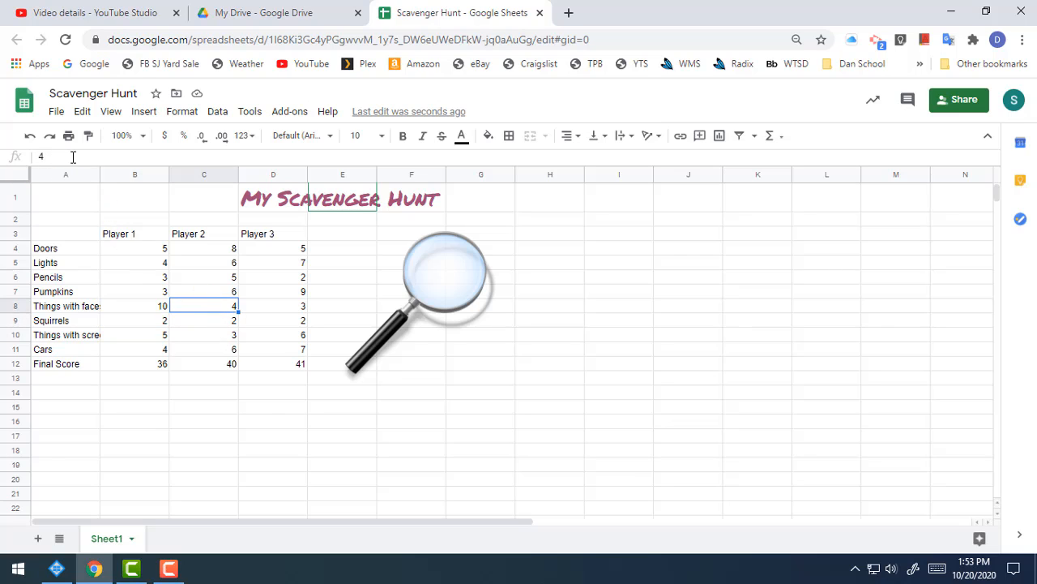
click(230, 335)
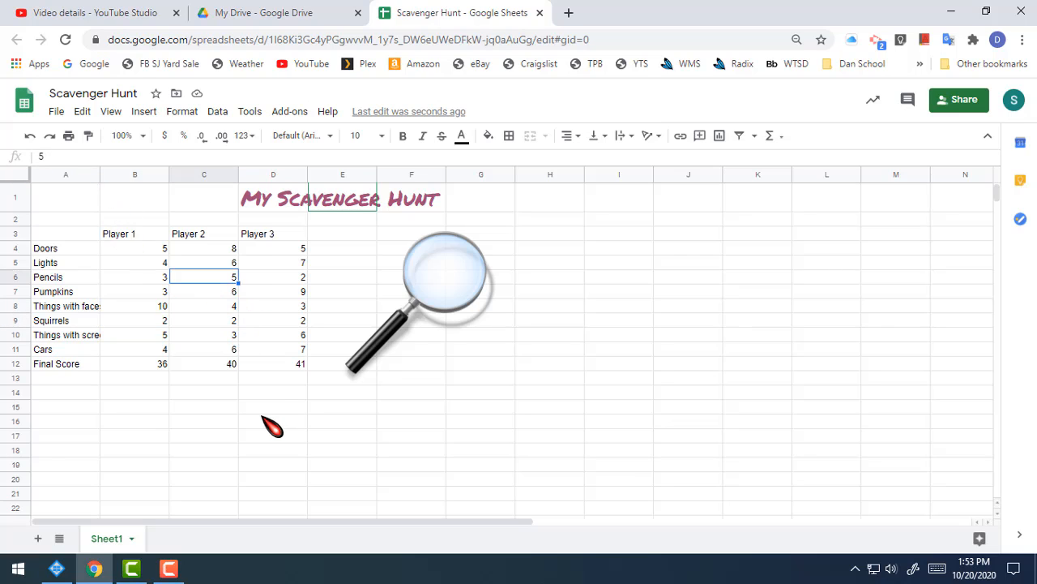
click(89, 337)
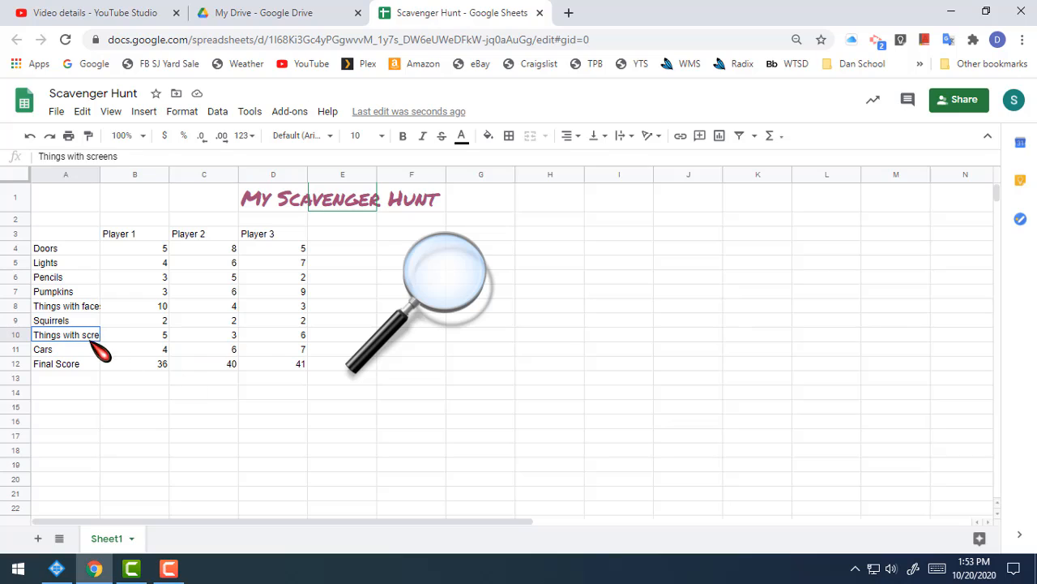
Change the label in cell A8 to "Things with a face"
click(94, 308)
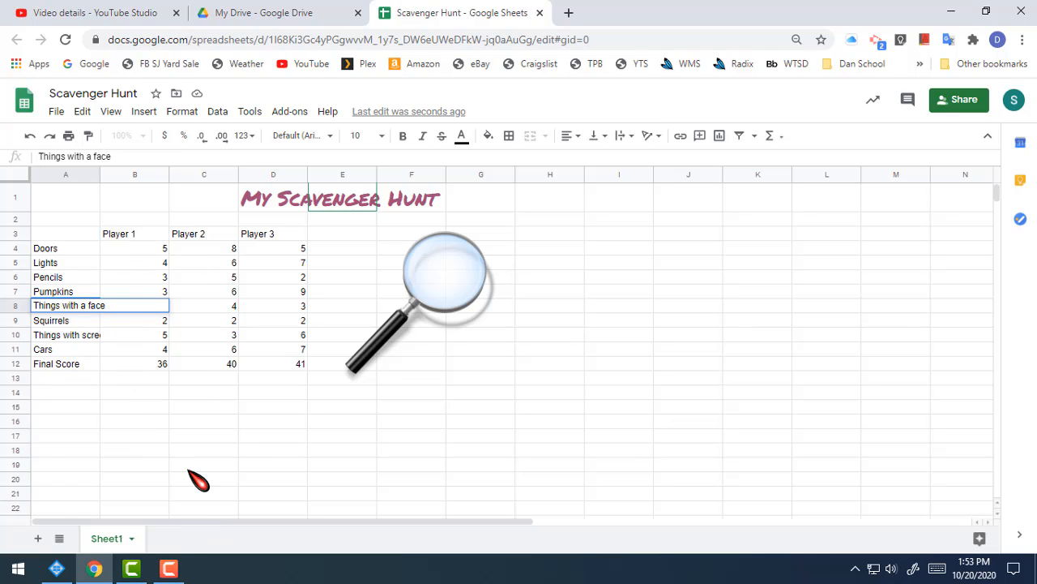
click(264, 423)
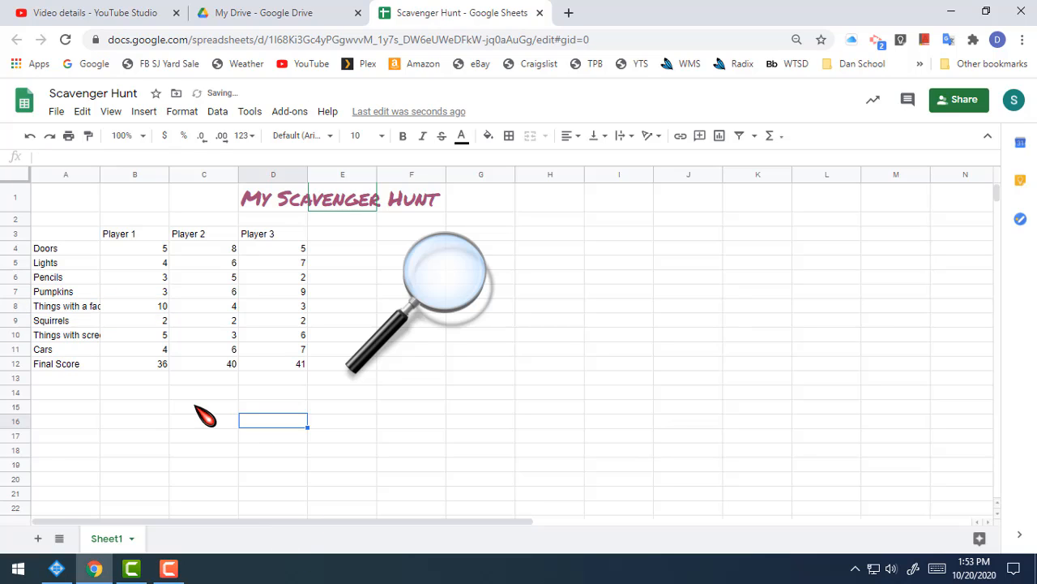
click(77, 308)
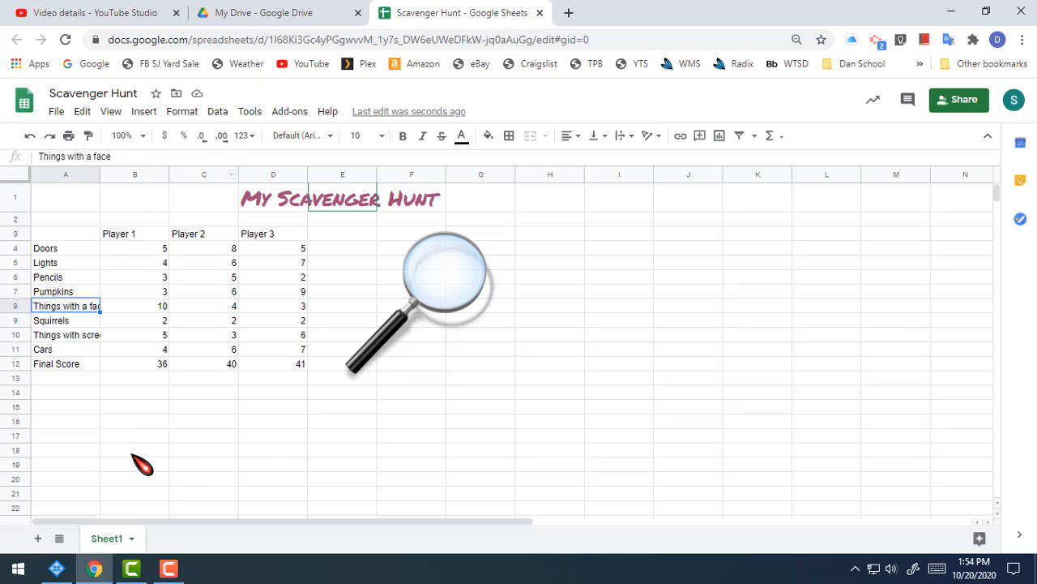
click(141, 162)
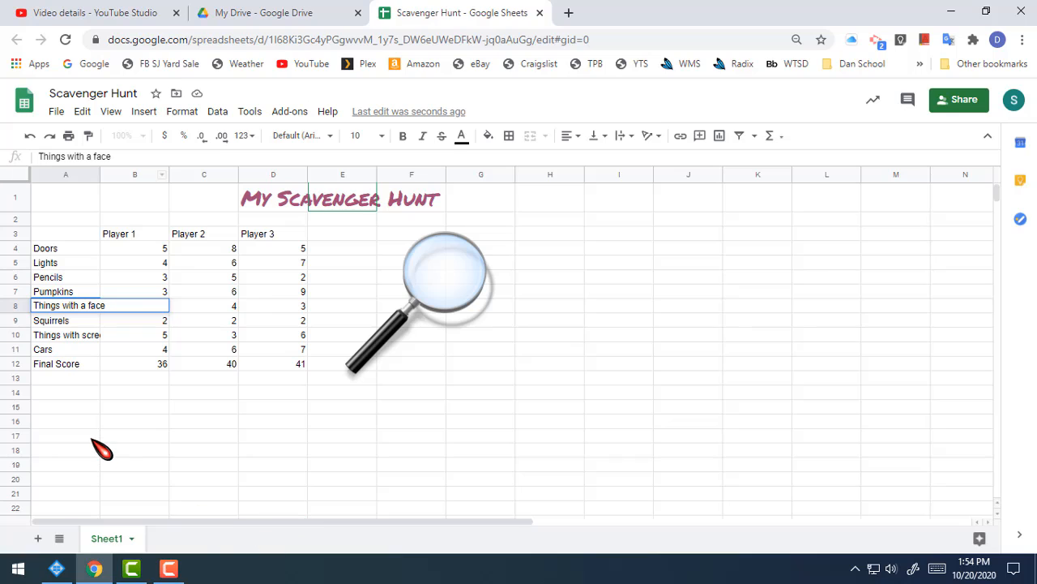
click(129, 422)
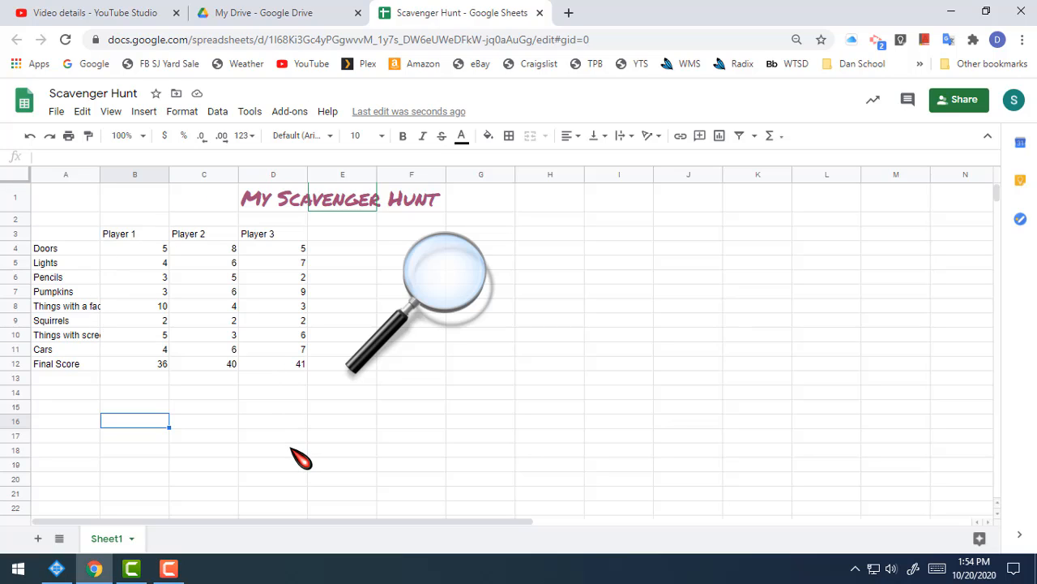
Try widening column B by hand, narrowing it back, and fitting its width to its contents
click(135, 248)
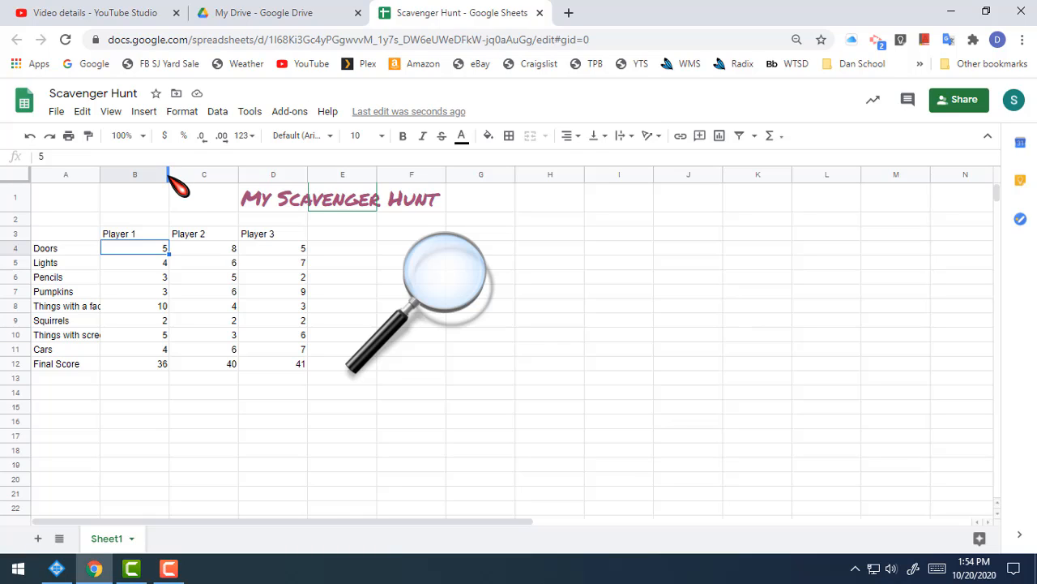
drag(168, 174, 277, 174)
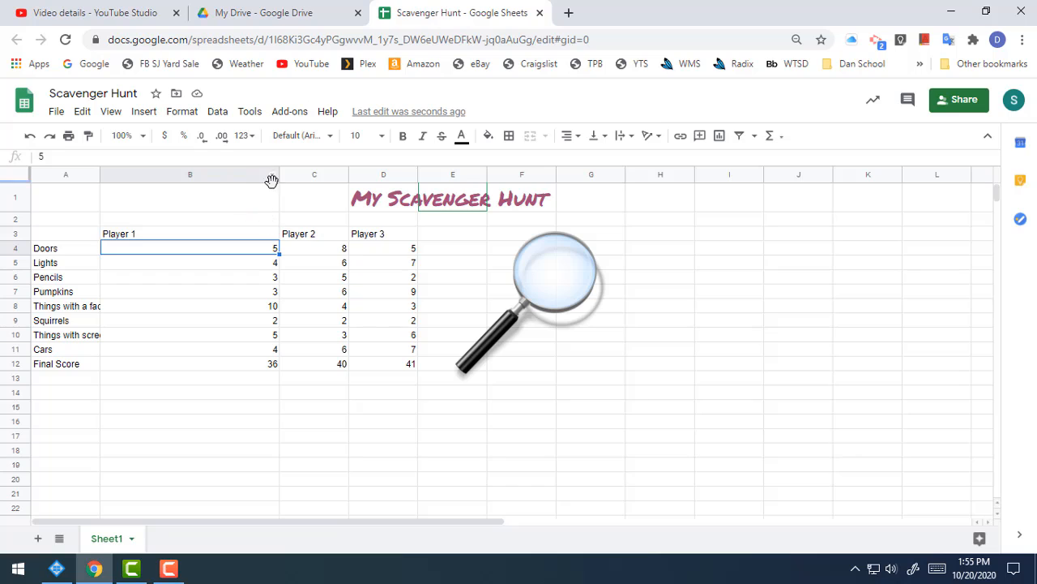
drag(278, 174, 169, 175)
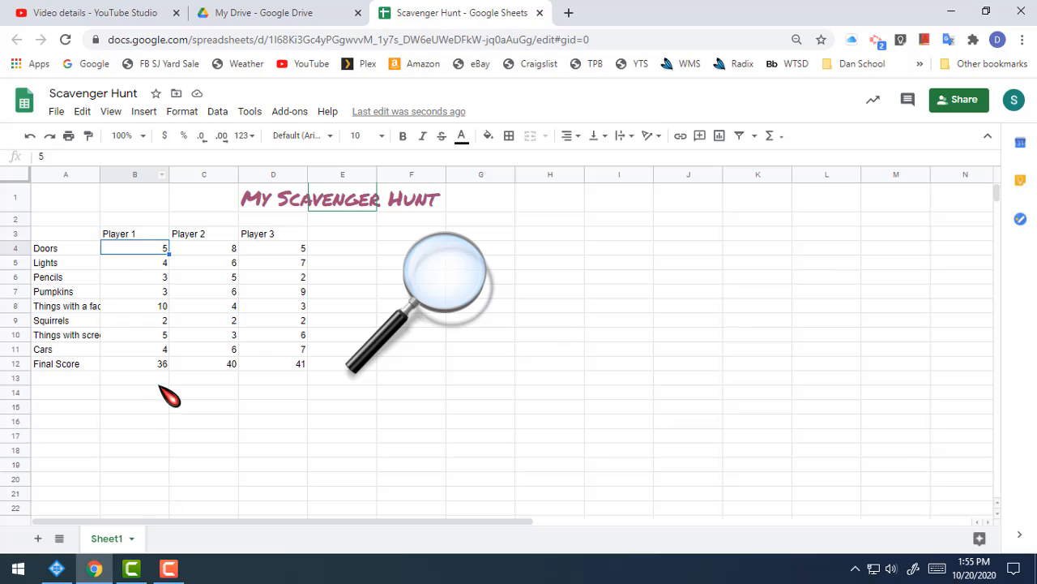
double_click(166, 174)
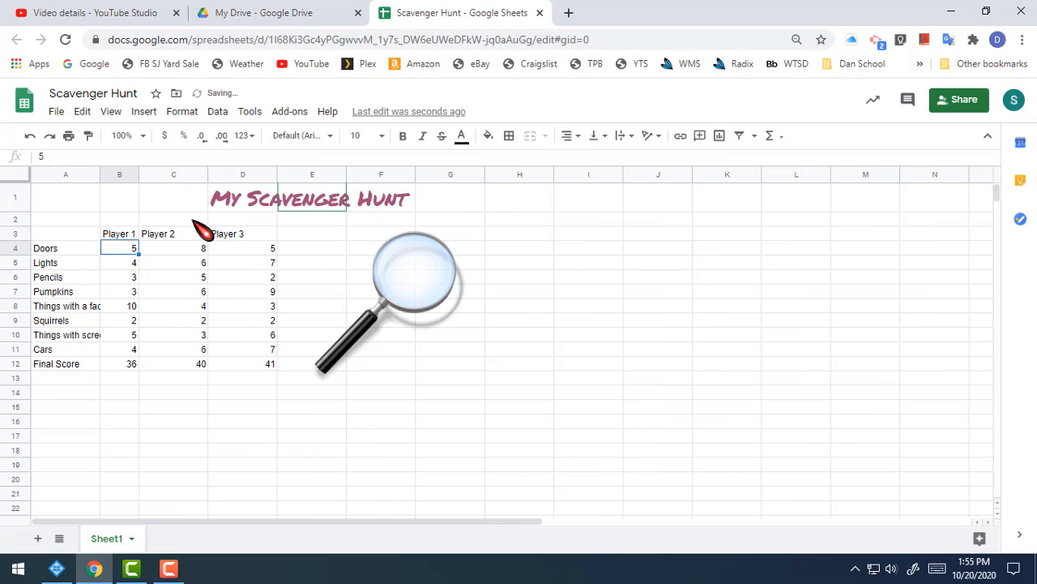
click(170, 365)
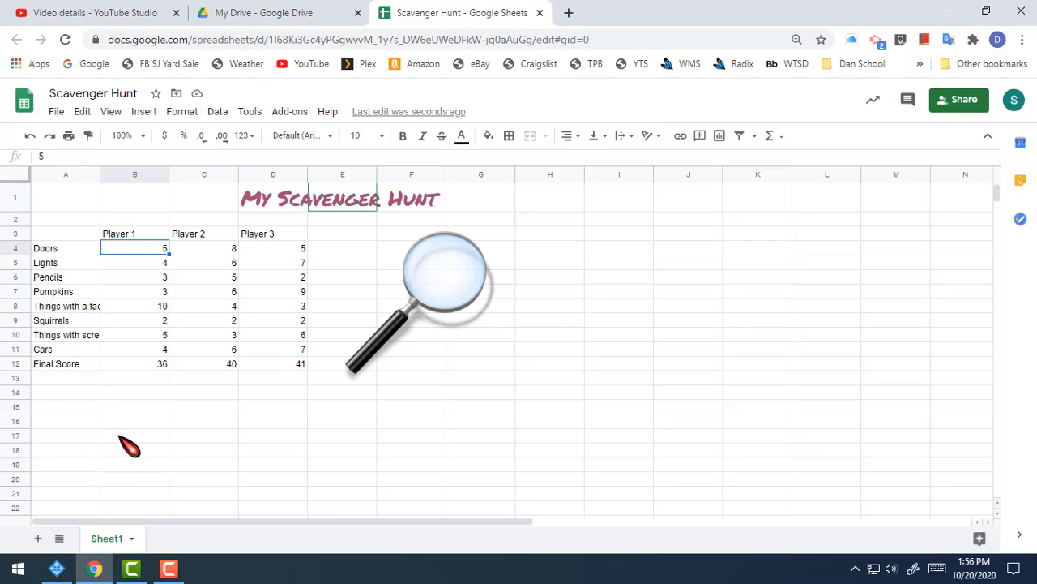
Fit column A's width to its longest label, narrow it by hand, and fit it to its contents again
click(103, 174)
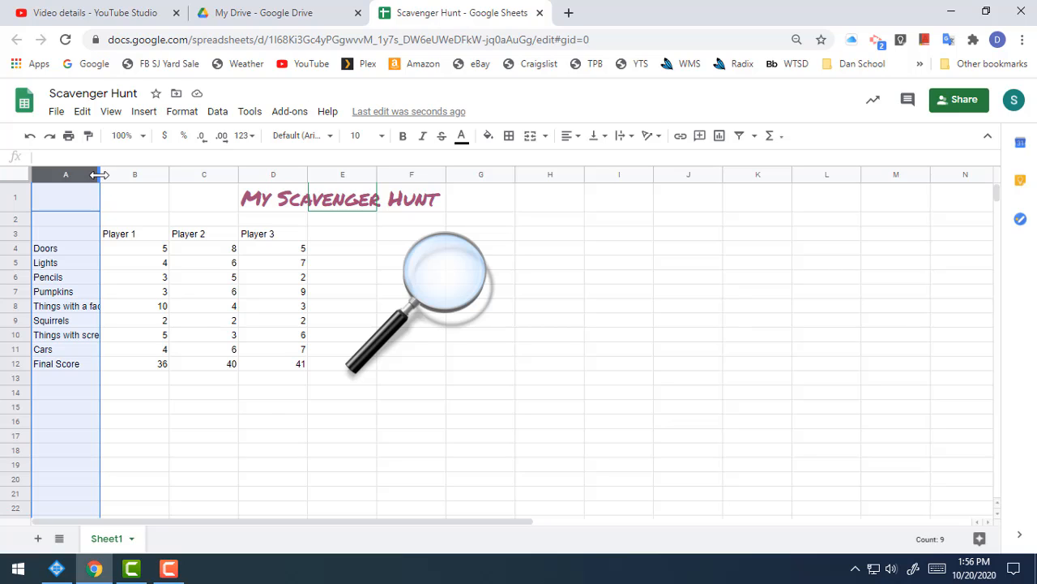
double_click(99, 175)
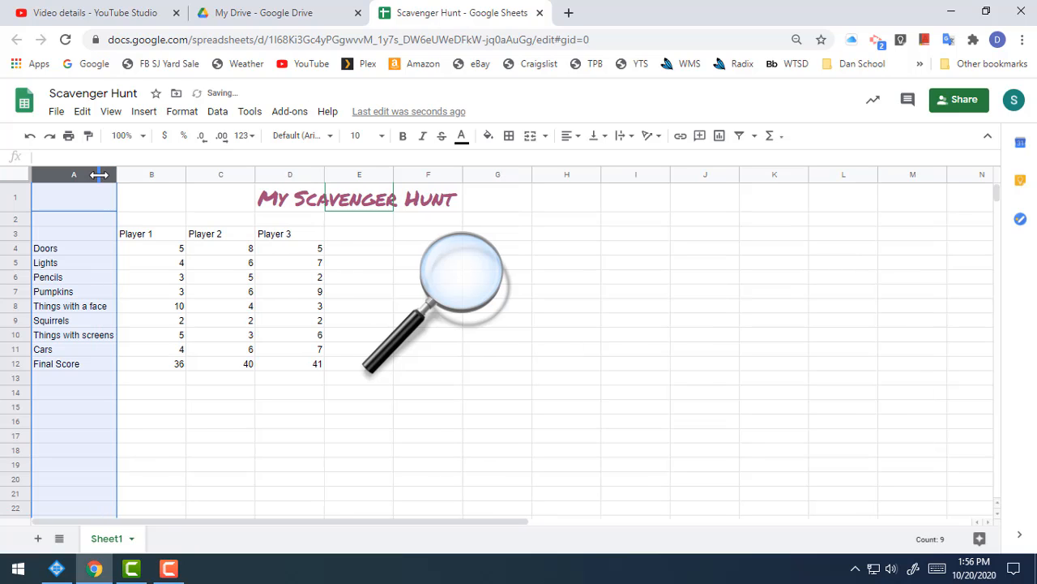
click(209, 409)
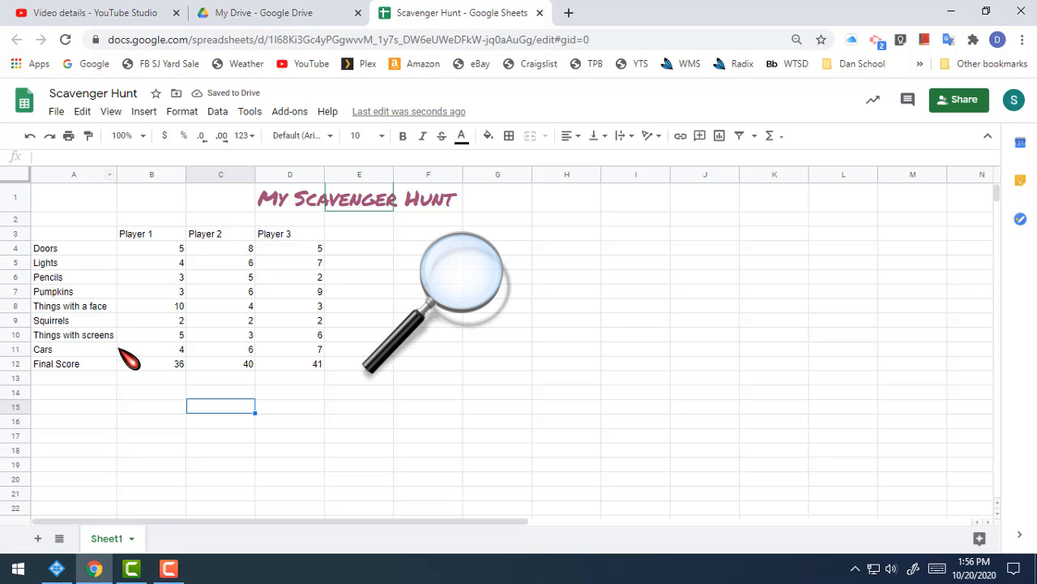
drag(115, 174, 93, 174)
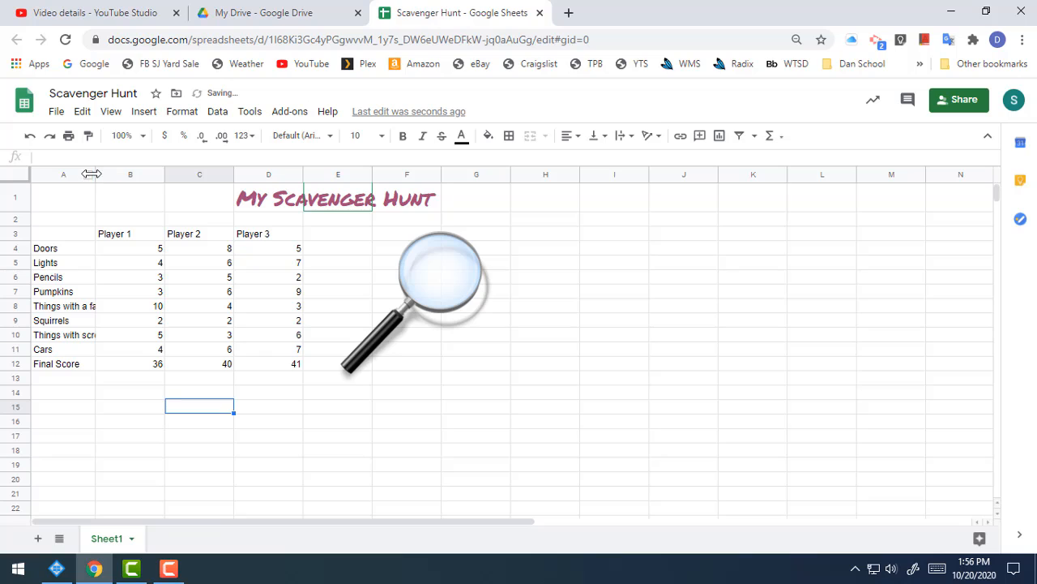
double_click(95, 174)
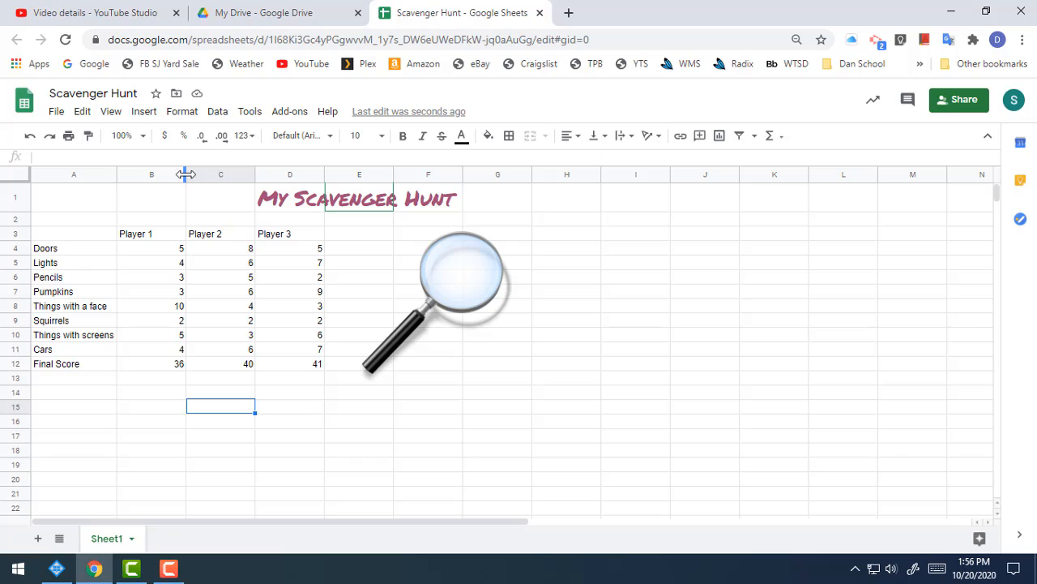
Narrow columns B and C by hand until each just fits its Player 1 and Player 2 header
drag(185, 174, 156, 174)
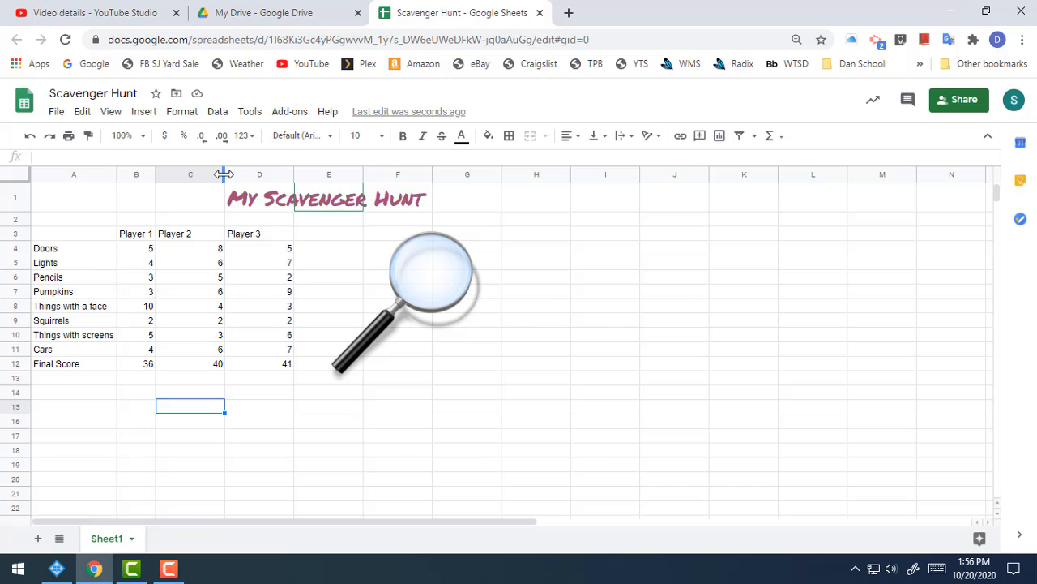
drag(224, 175, 195, 174)
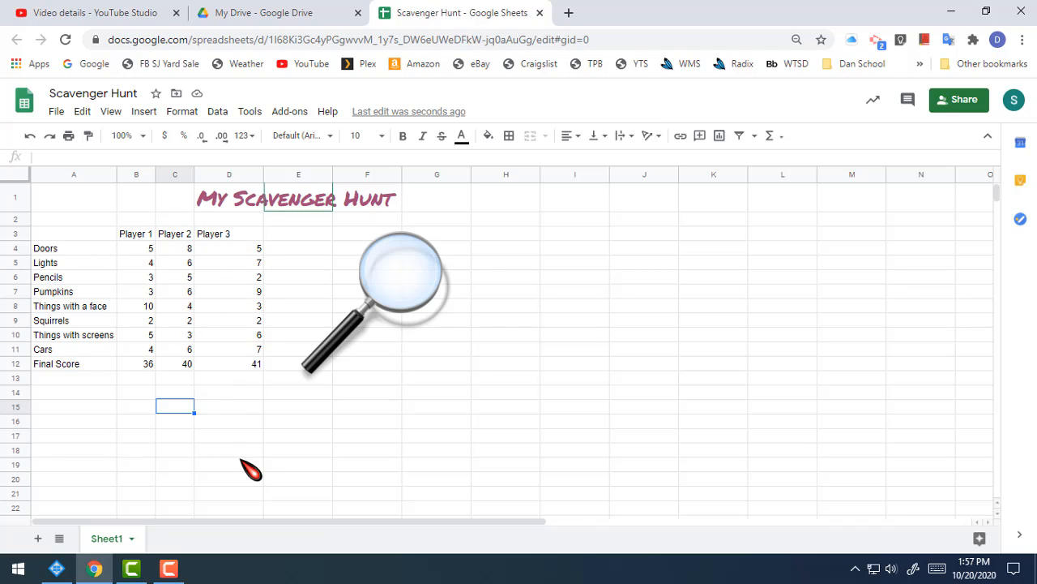
Try fitting column D's width to its contents, including the title in D1, and undo the resize
click(242, 200)
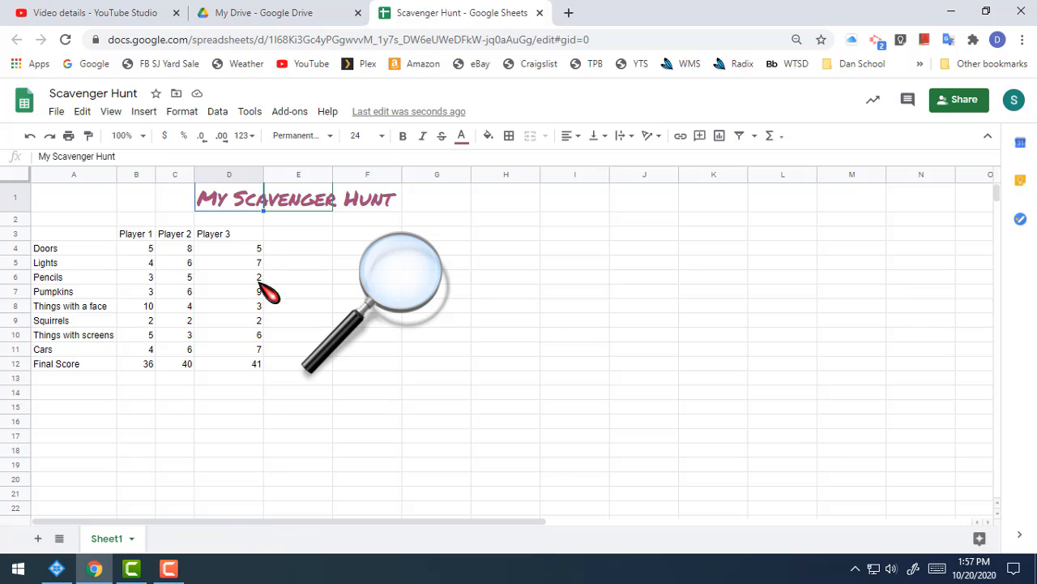
double_click(264, 172)
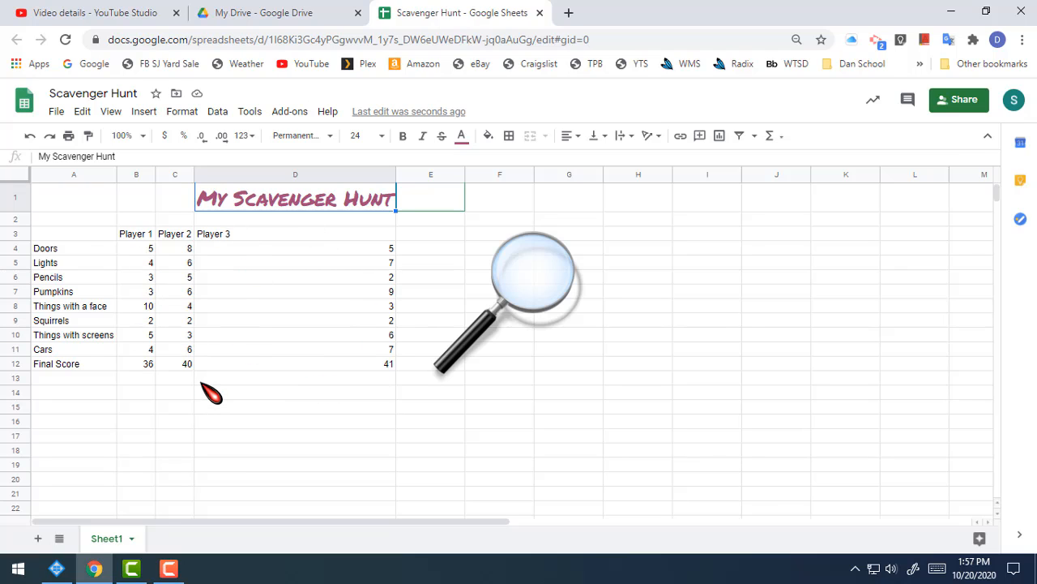
click(29, 137)
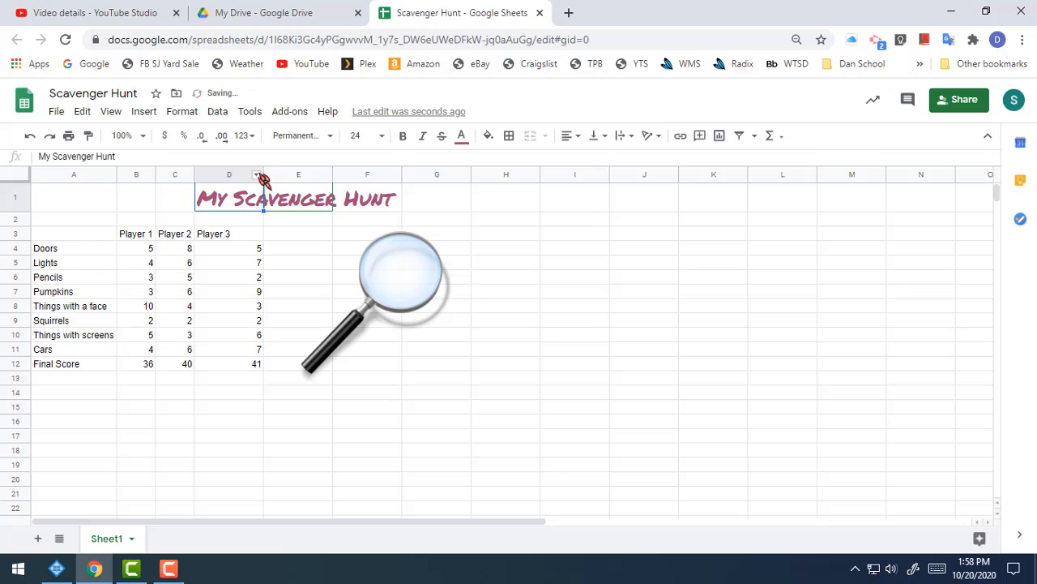
Narrow column D by hand until it just fits the Player 3 header
drag(262, 174, 232, 208)
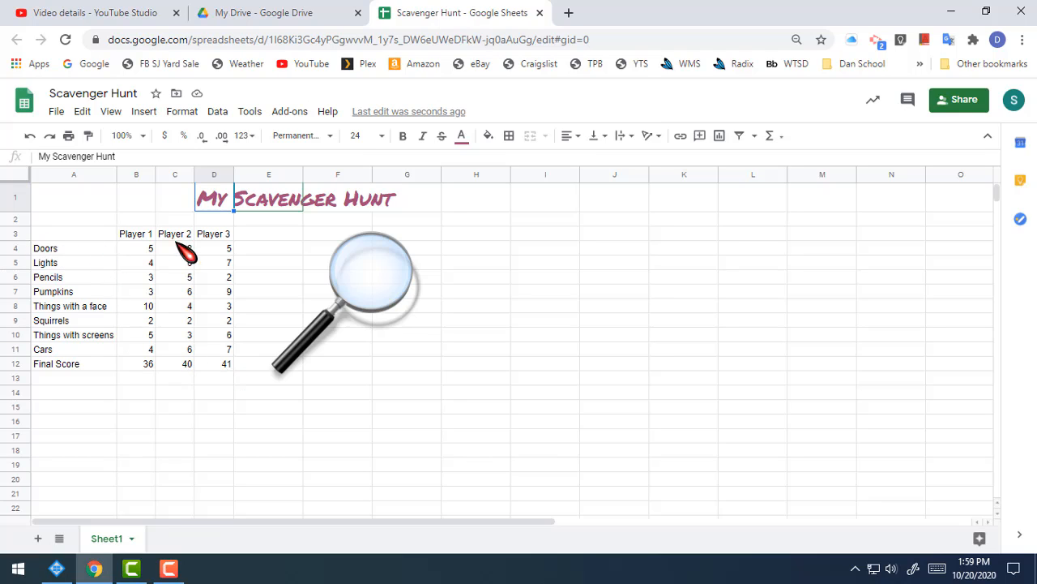
Apply thin black borders to all cells of the range A4:D12, from Doors through the Final Score row
click(62, 249)
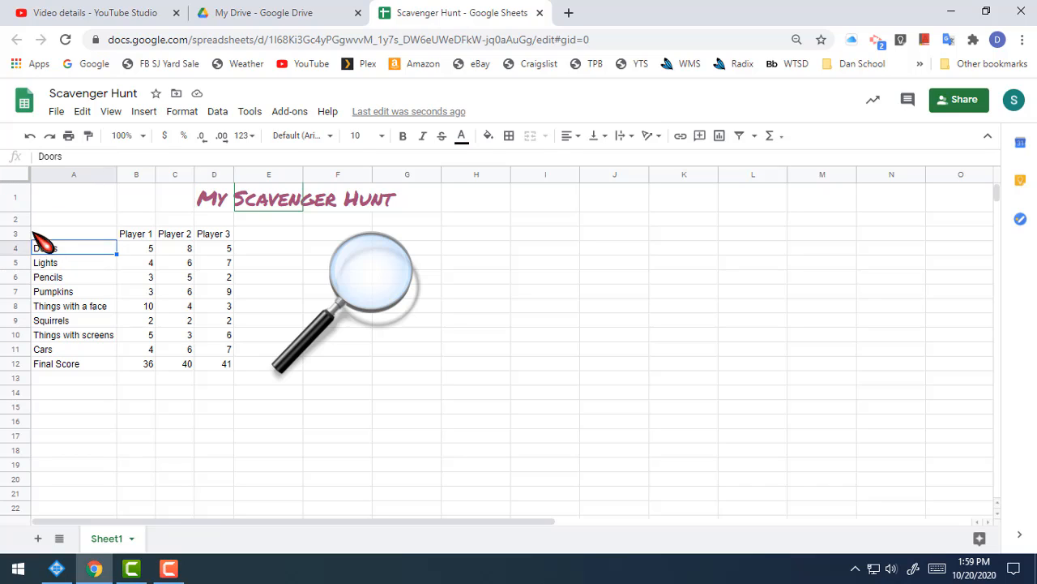
click(218, 365)
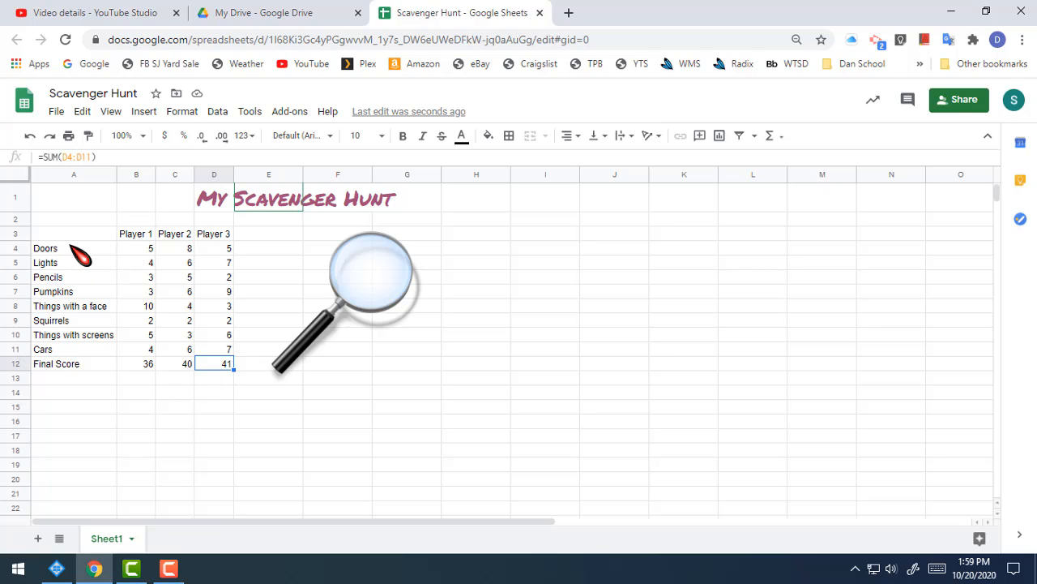
drag(71, 248, 226, 366)
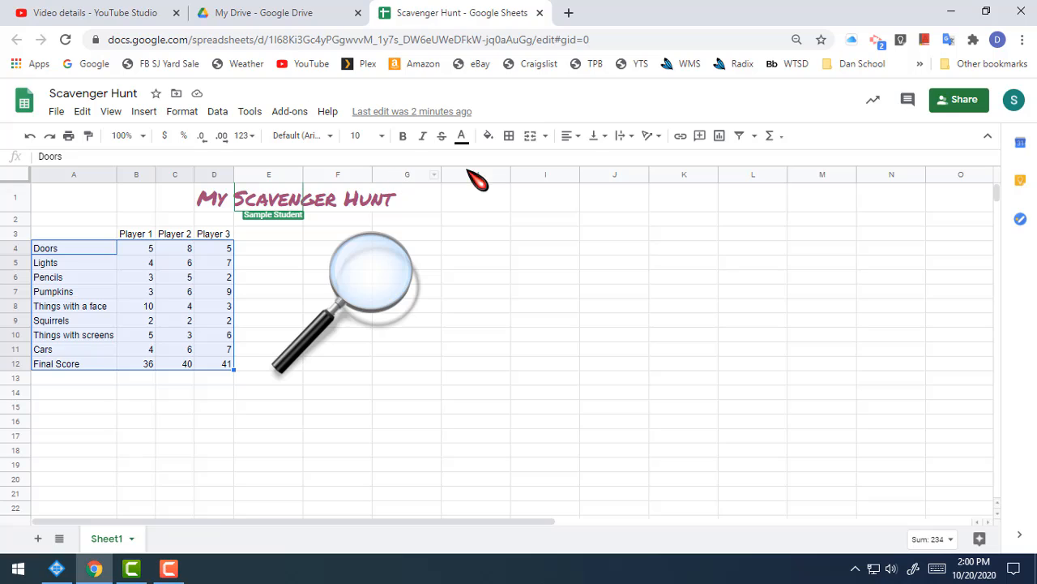
click(510, 136)
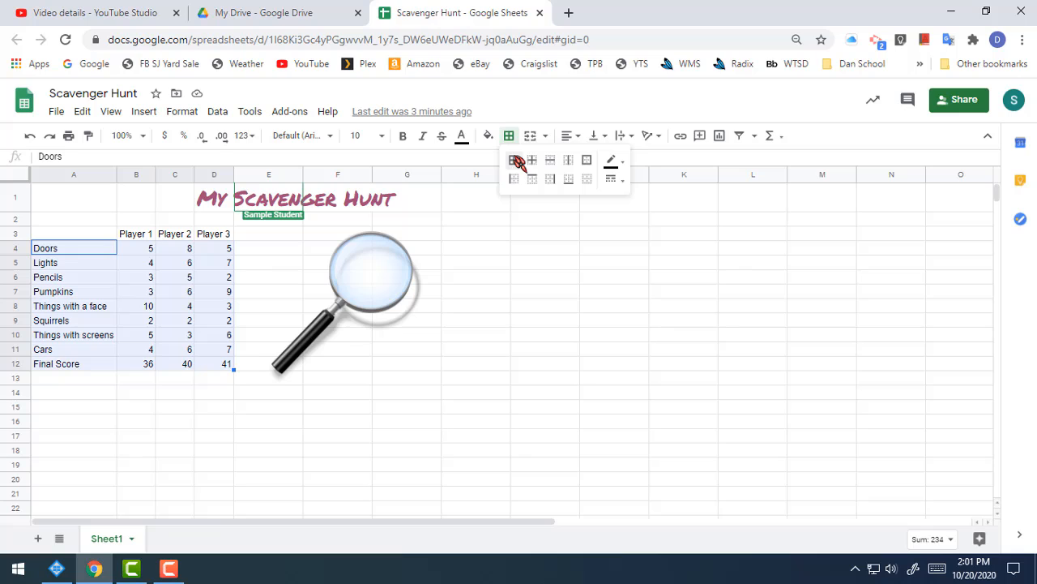
click(518, 161)
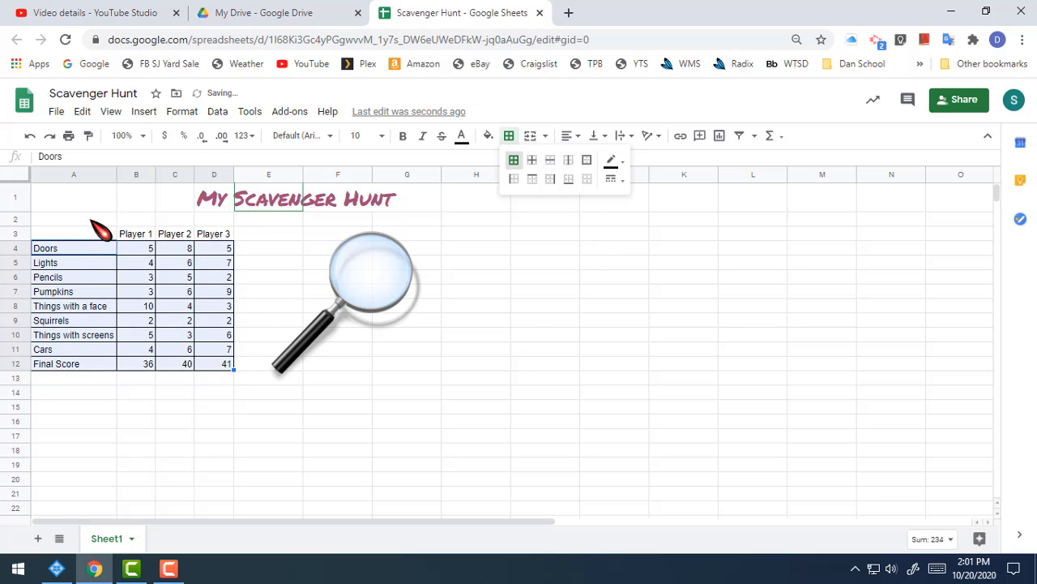
click(253, 280)
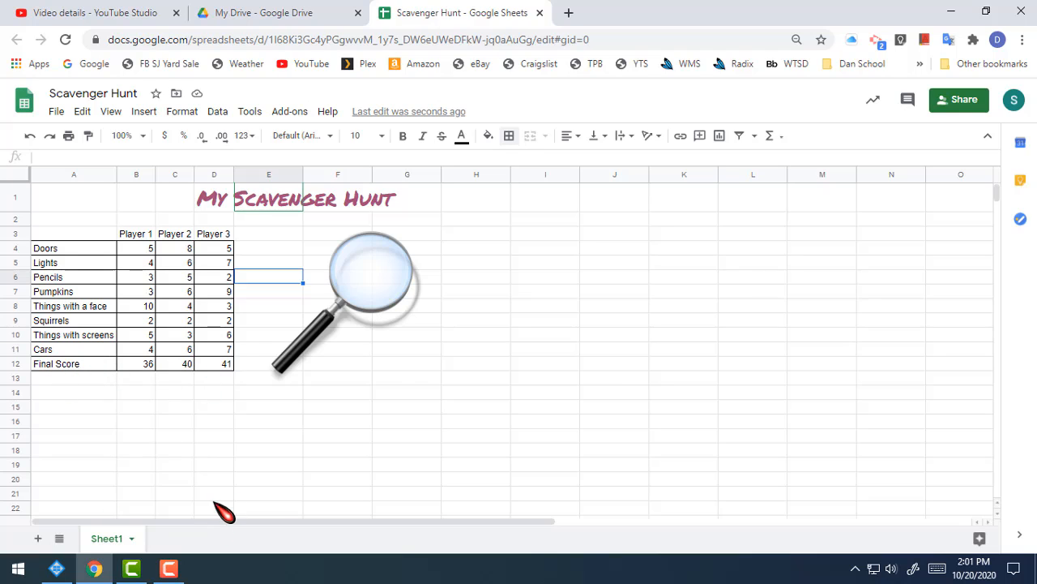
Apply a thick solid outer border around A4:D11, leaving out the Final Score row
click(65, 250)
drag(65, 249, 217, 353)
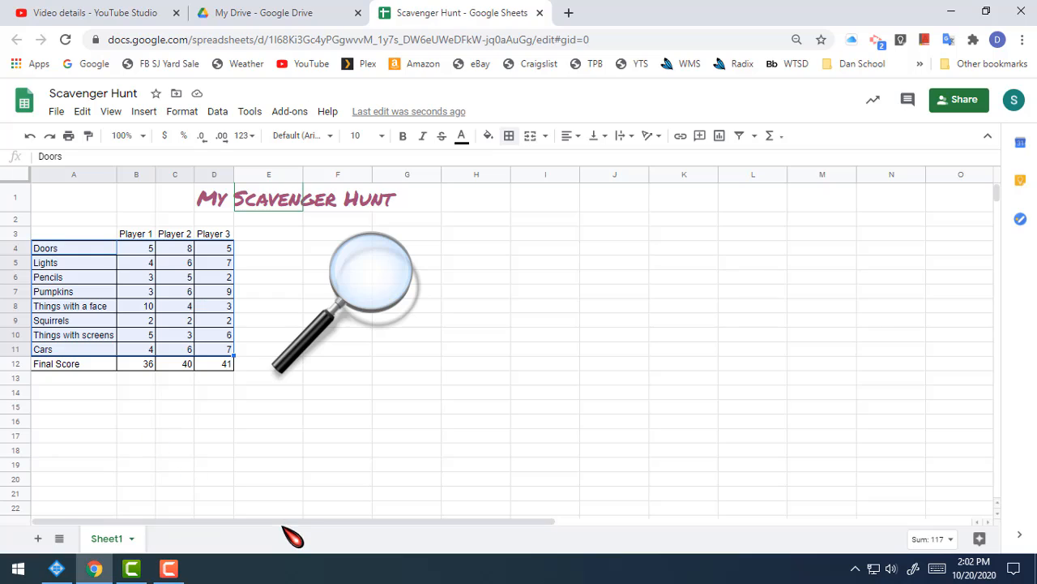
click(509, 137)
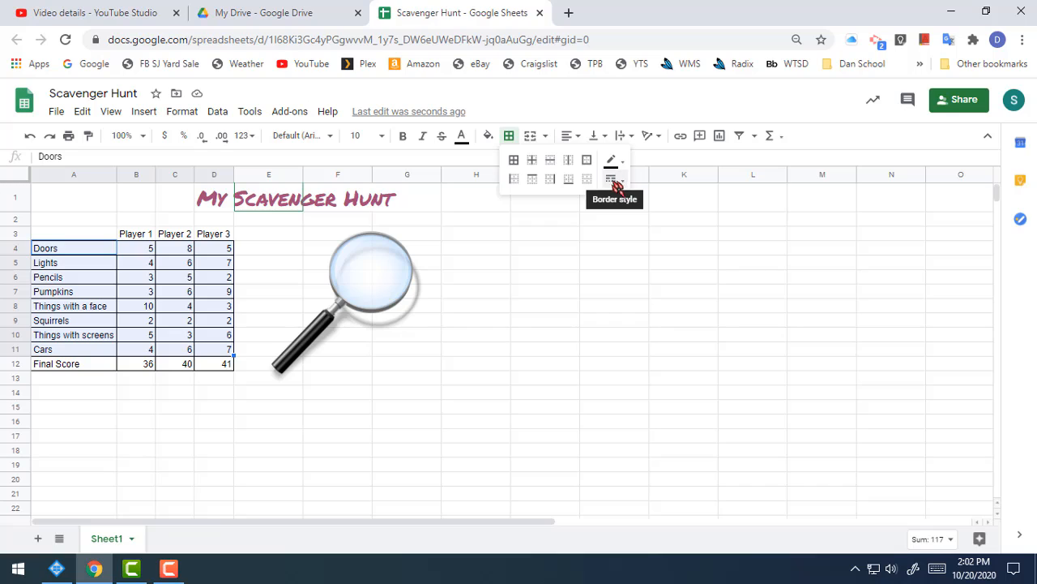
click(625, 185)
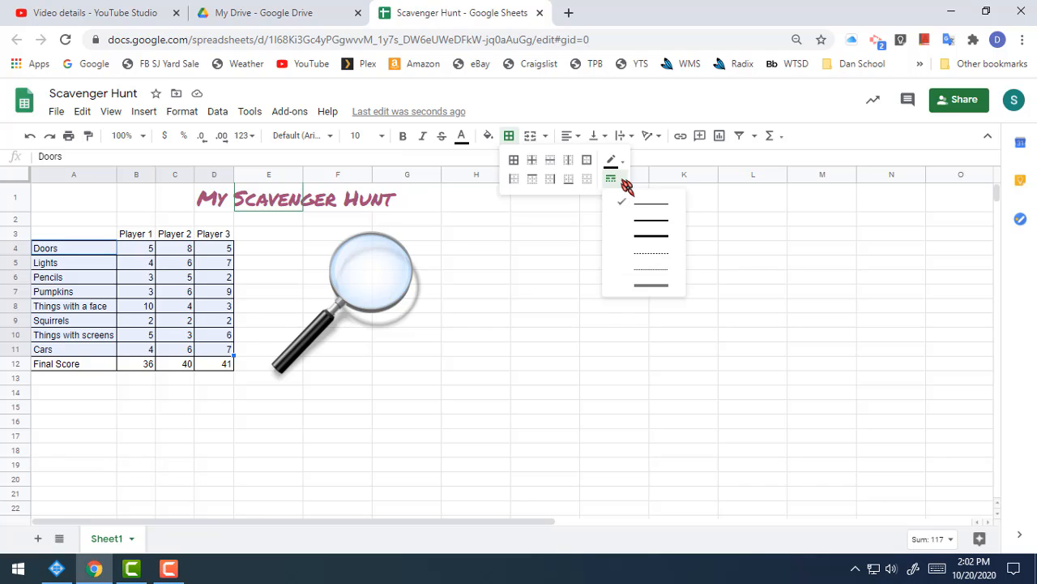
click(659, 238)
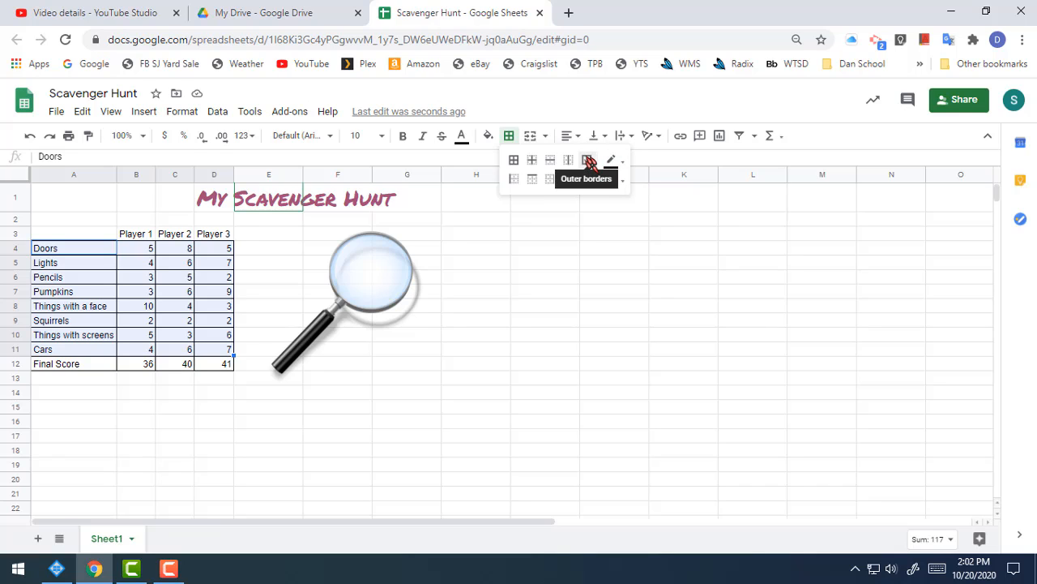
click(588, 164)
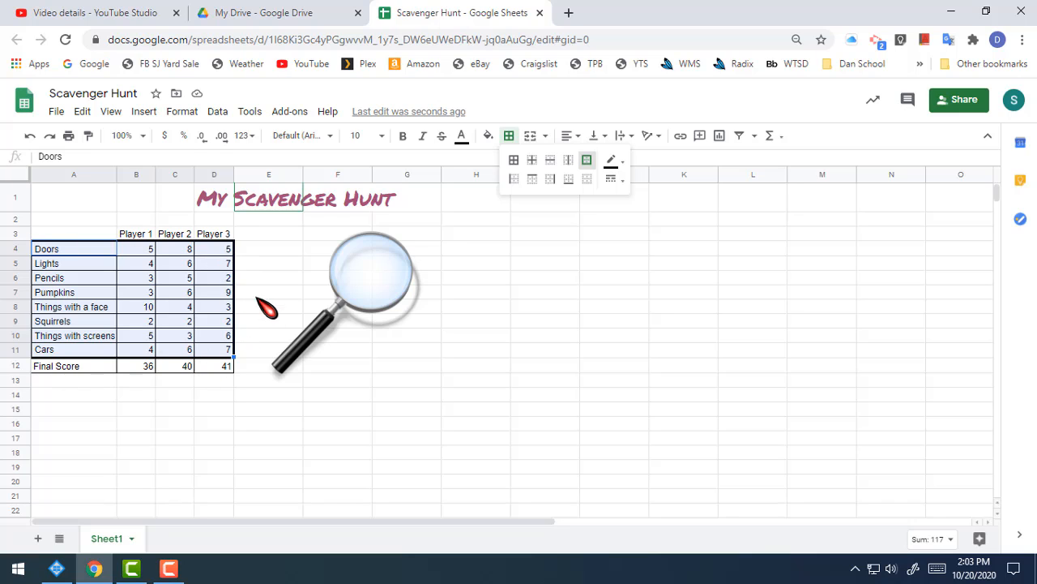
click(219, 220)
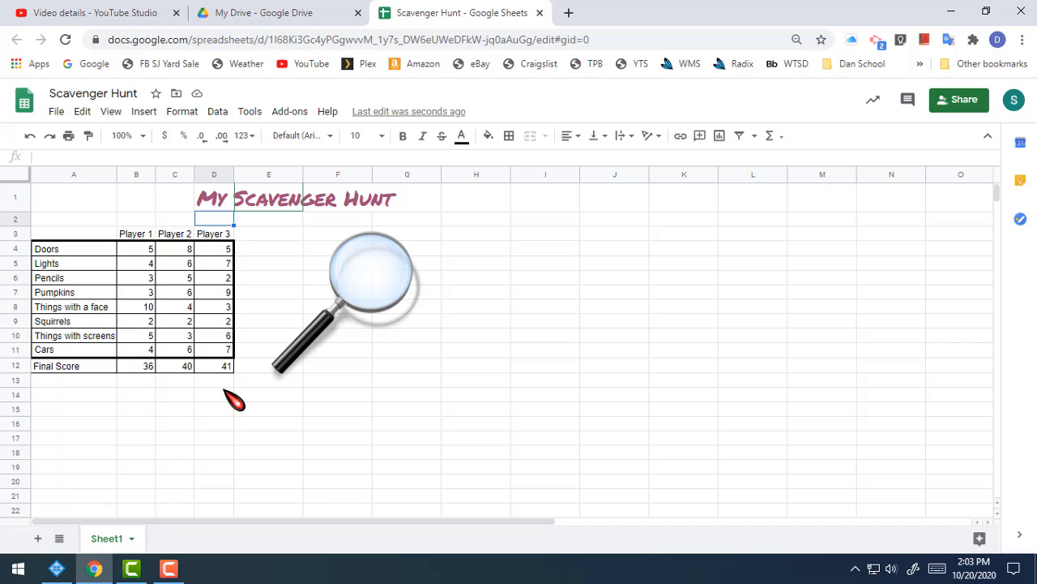
Apply thick purple borders to all sides of the Player 1 to Player 3 header cells (B3:D3)
click(143, 232)
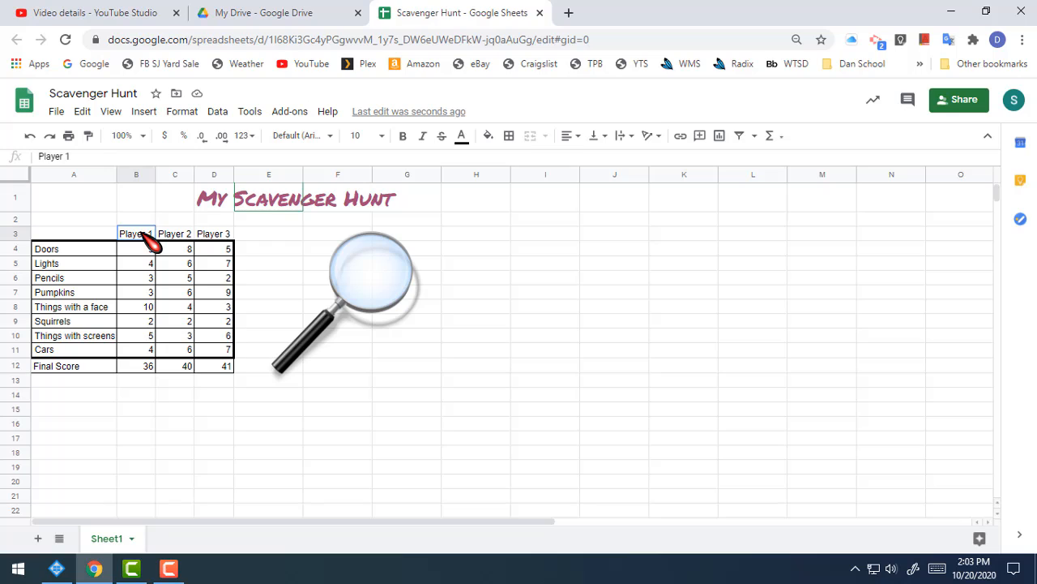
drag(142, 231, 209, 231)
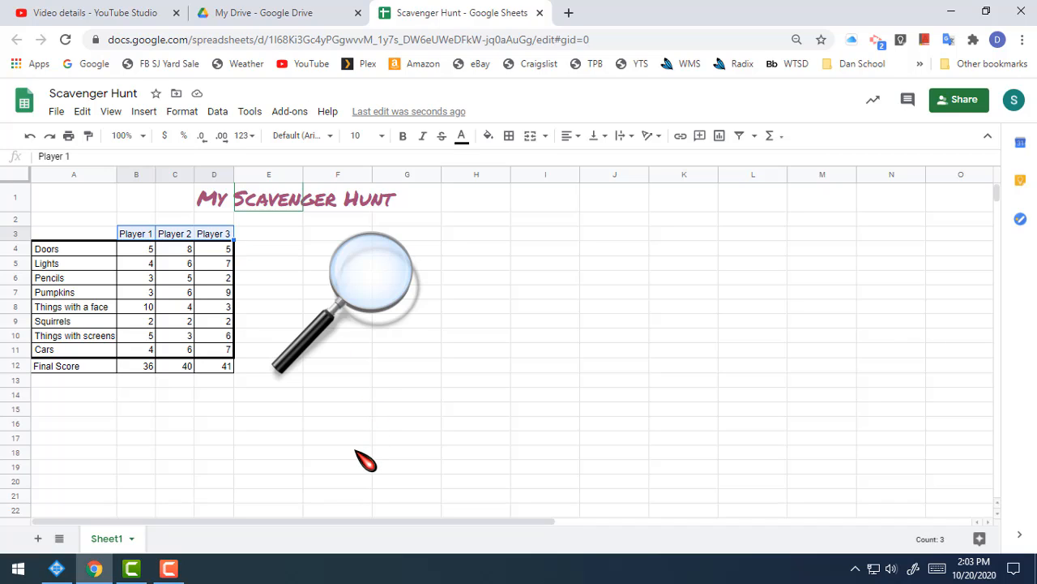
click(511, 137)
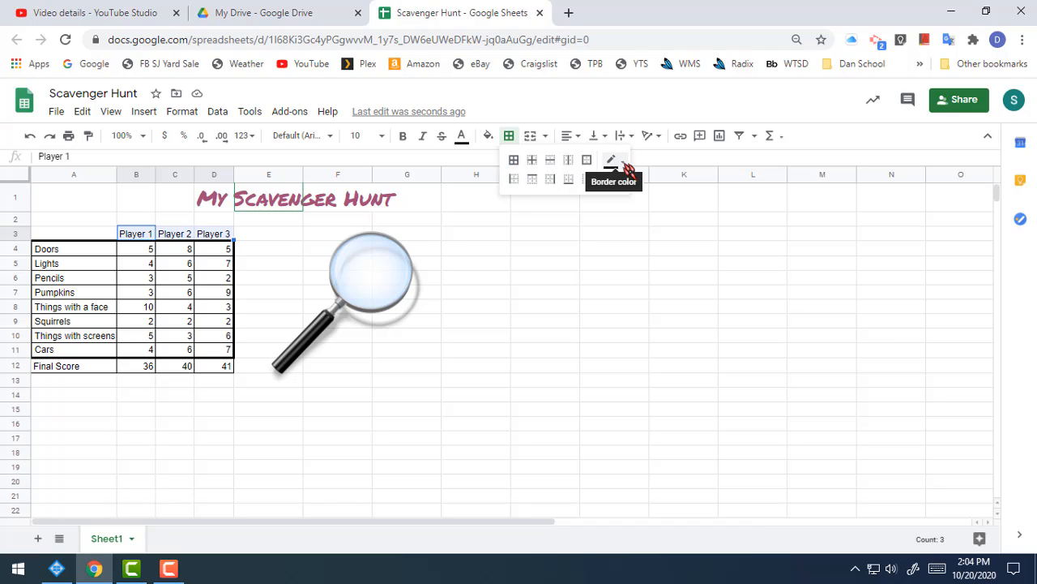
click(618, 180)
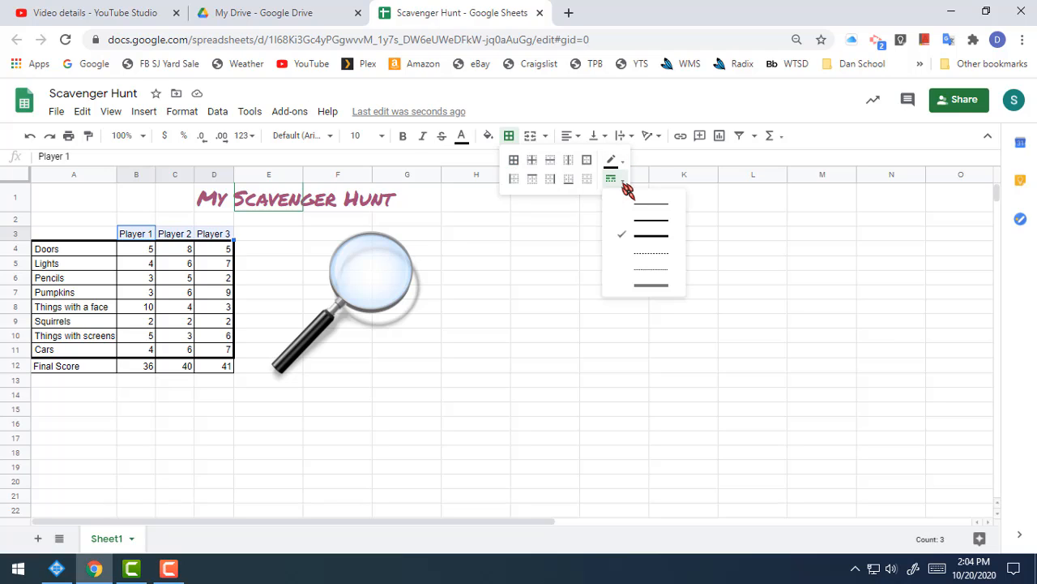
click(651, 236)
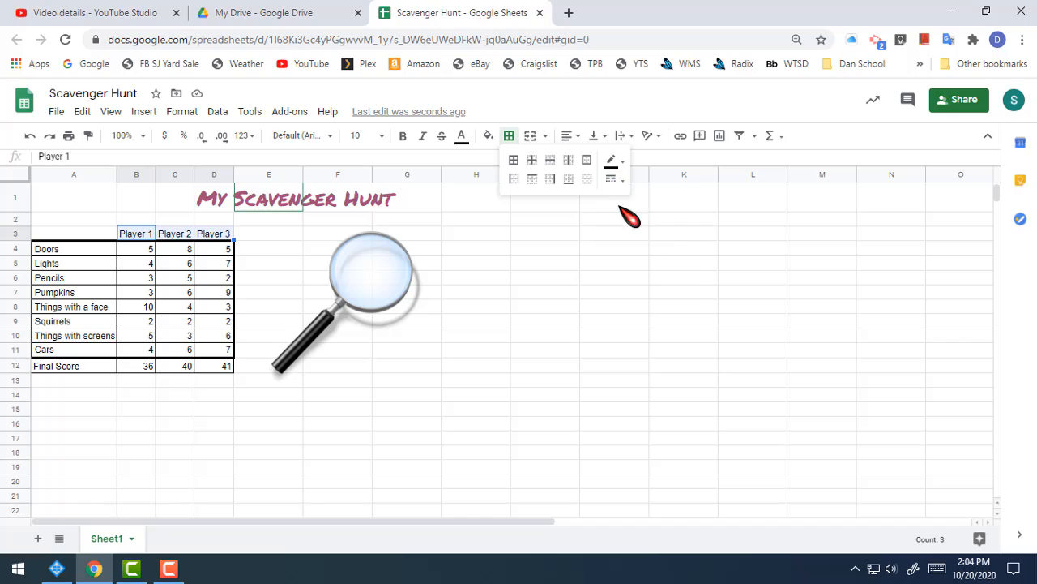
click(630, 164)
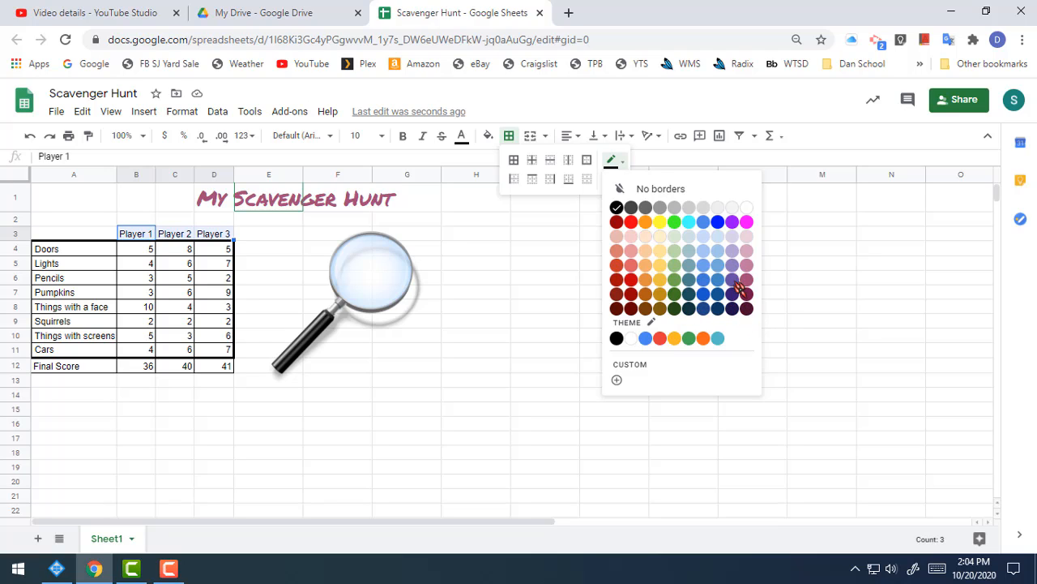
click(732, 224)
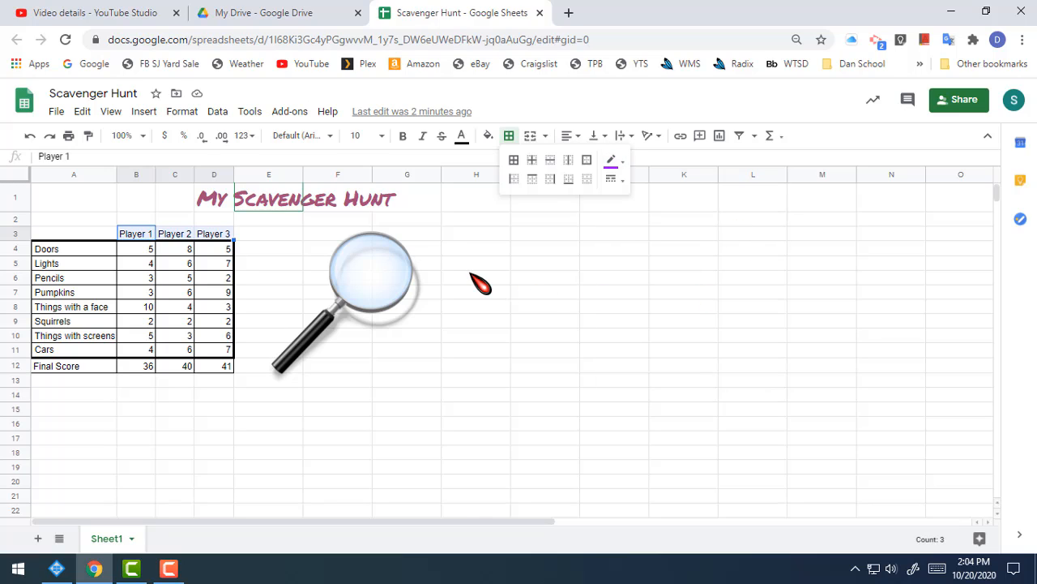
click(518, 160)
click(426, 366)
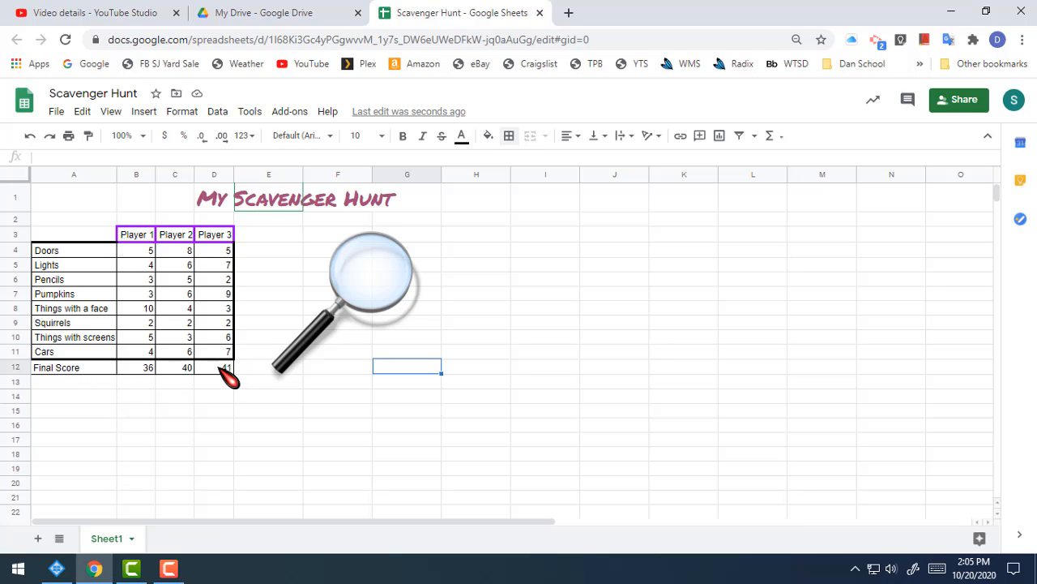
Apply red dotted borders to all sides of the Final Score row cells (A12:D12)
click(51, 367)
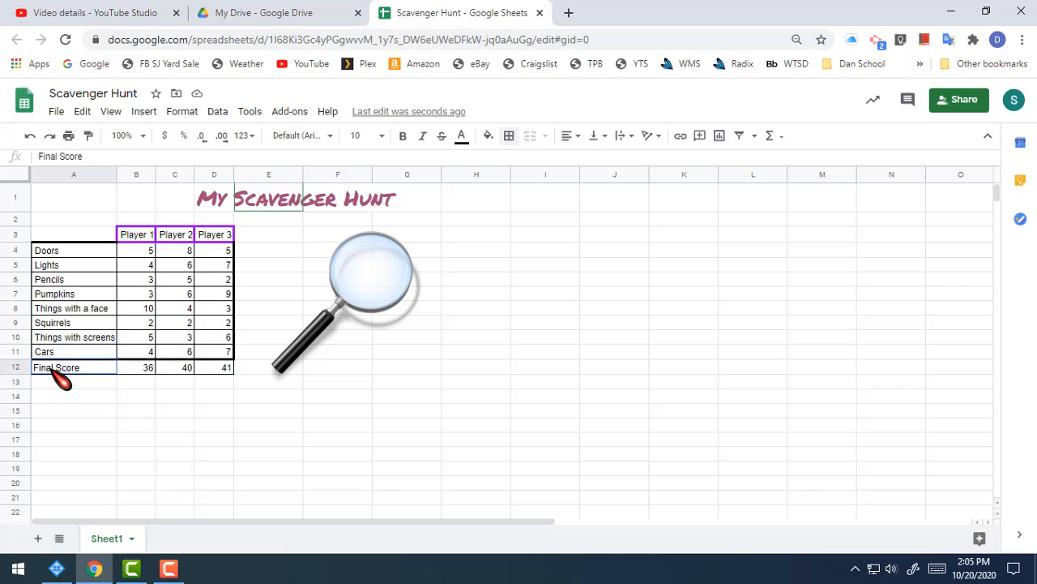
drag(52, 367, 235, 372)
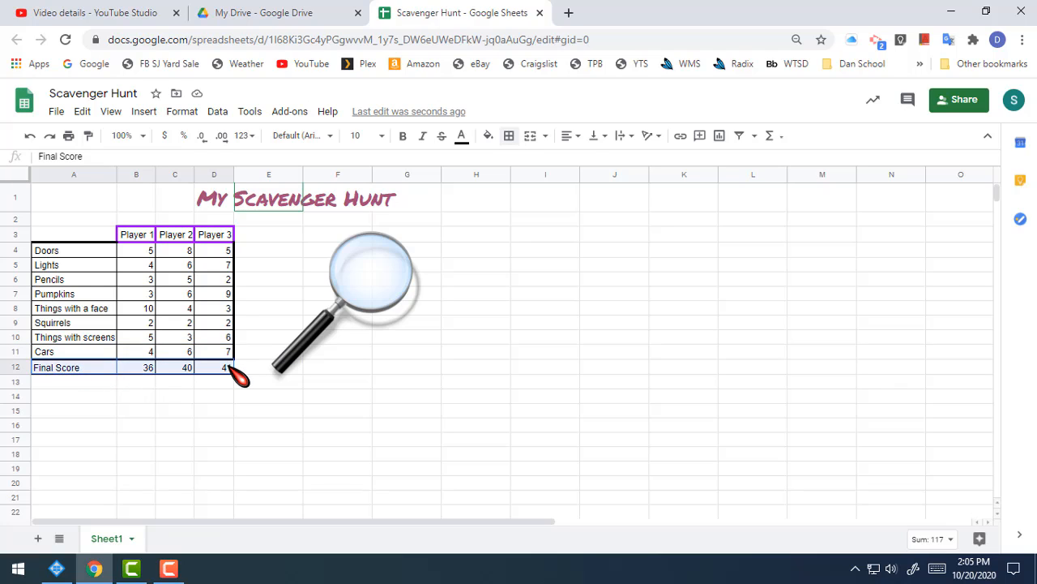
click(510, 138)
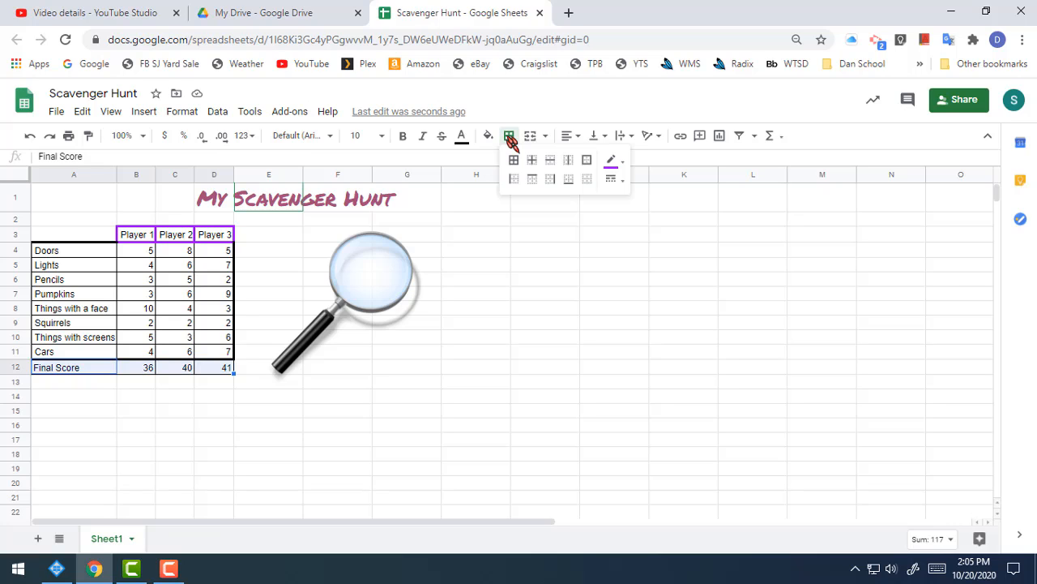
click(623, 161)
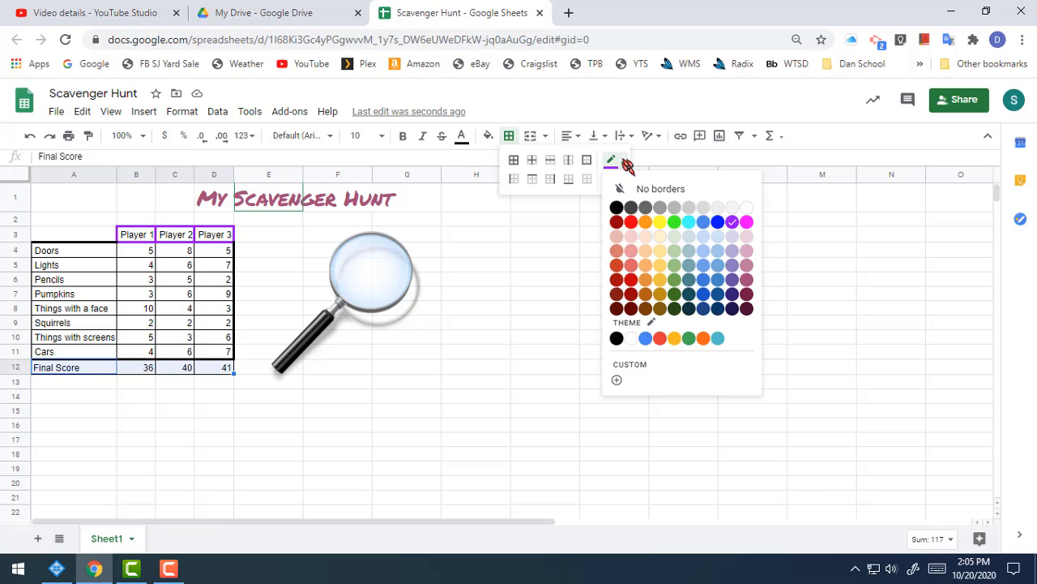
click(631, 222)
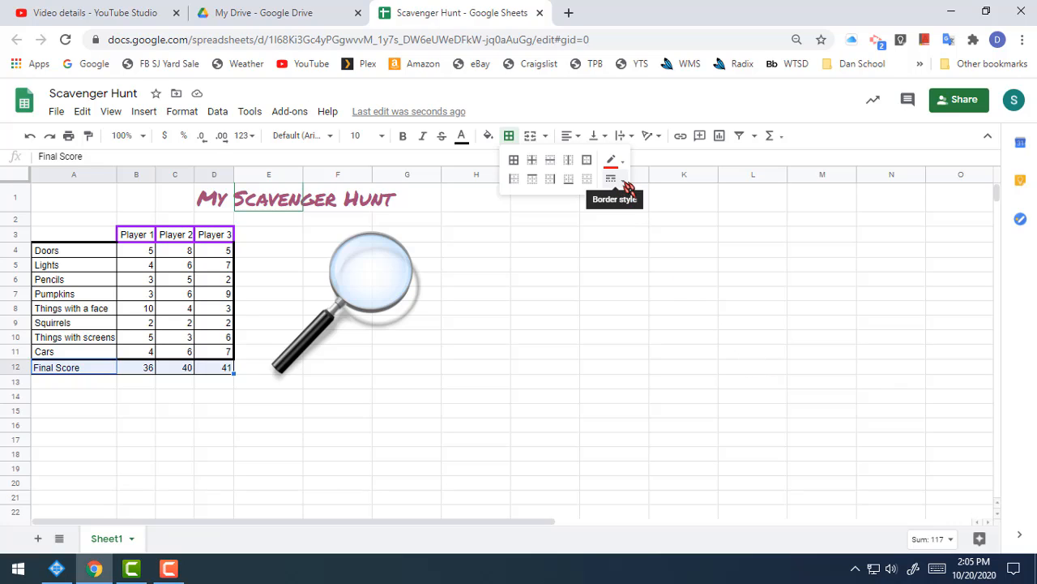
click(612, 180)
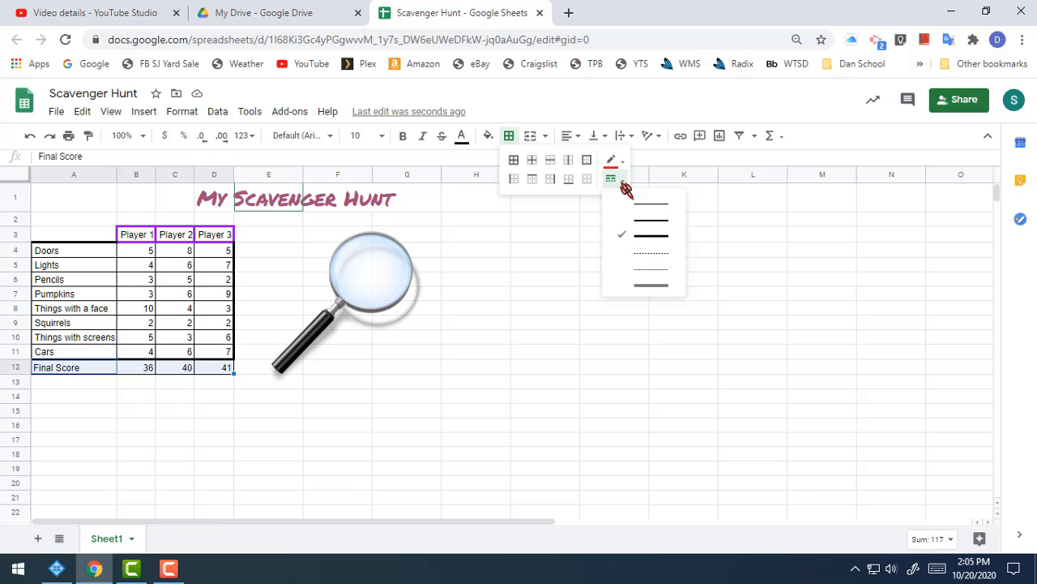
click(654, 256)
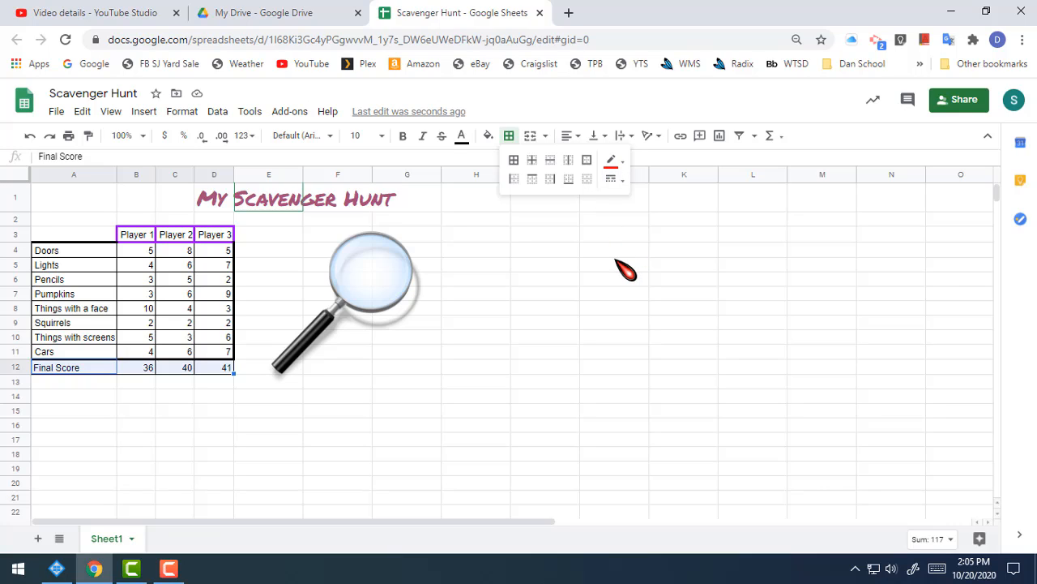
click(623, 168)
click(631, 221)
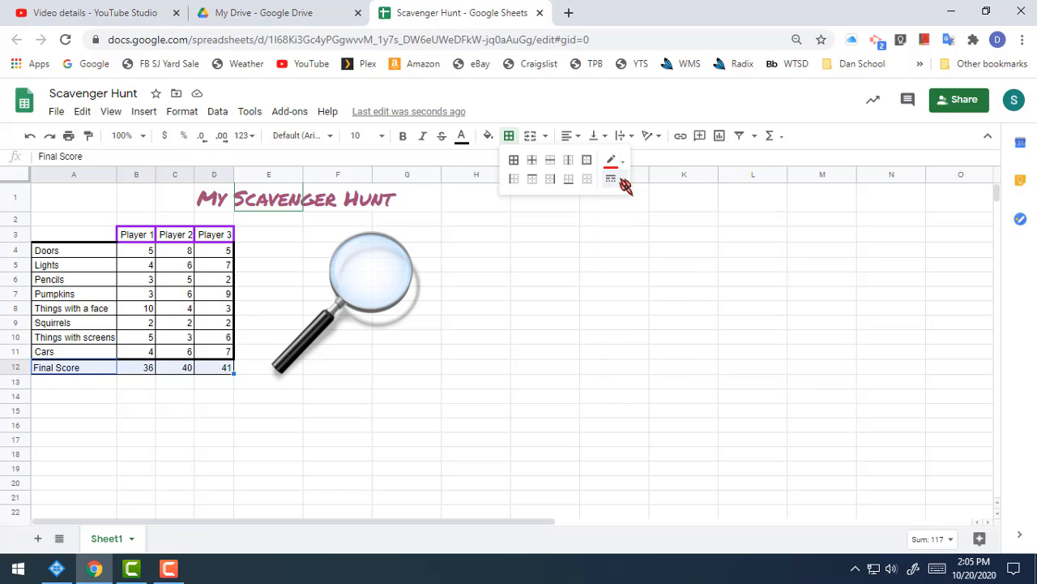
click(619, 179)
click(616, 164)
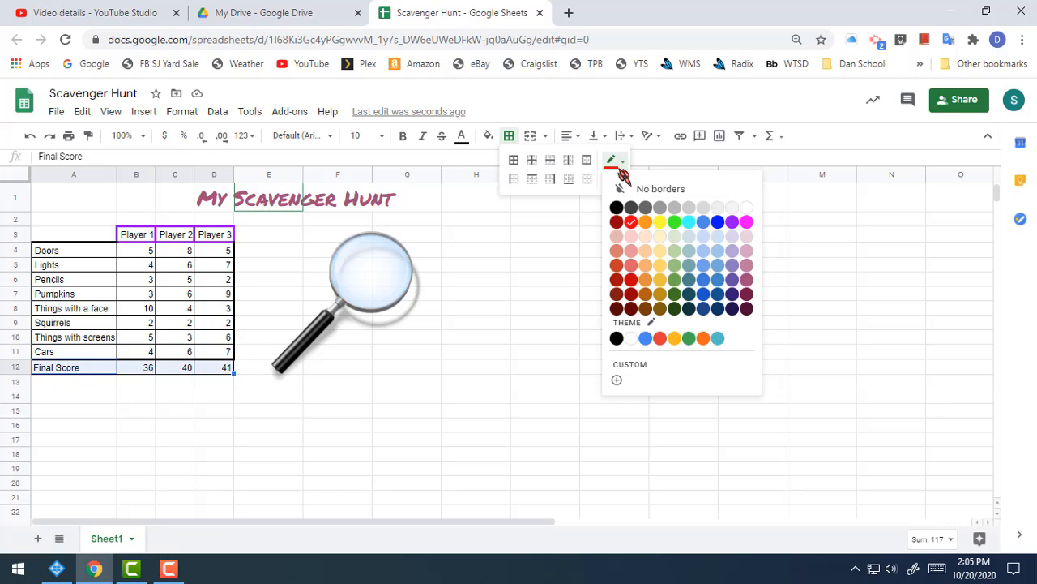
click(616, 162)
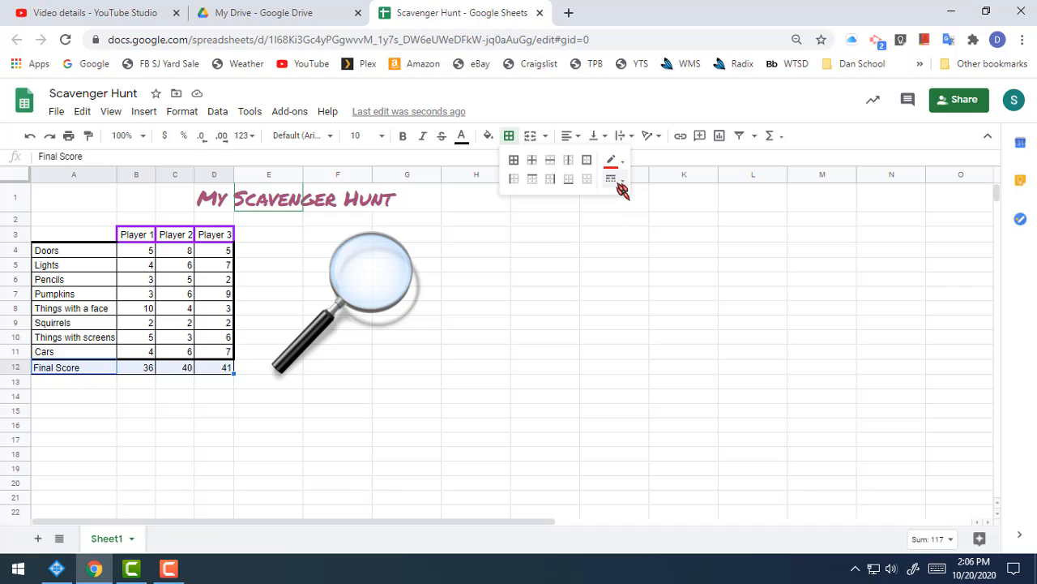
click(515, 161)
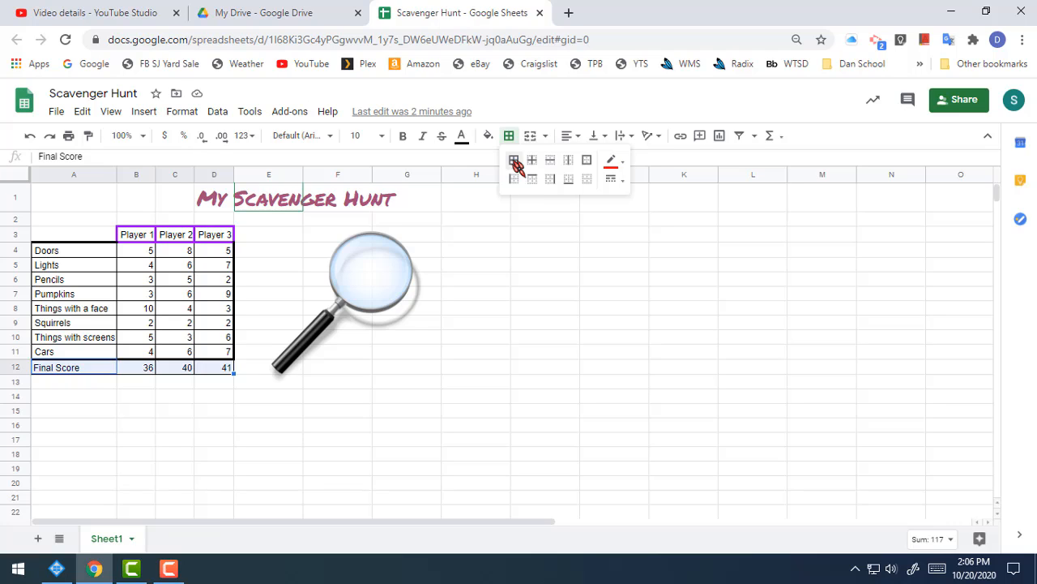
click(177, 394)
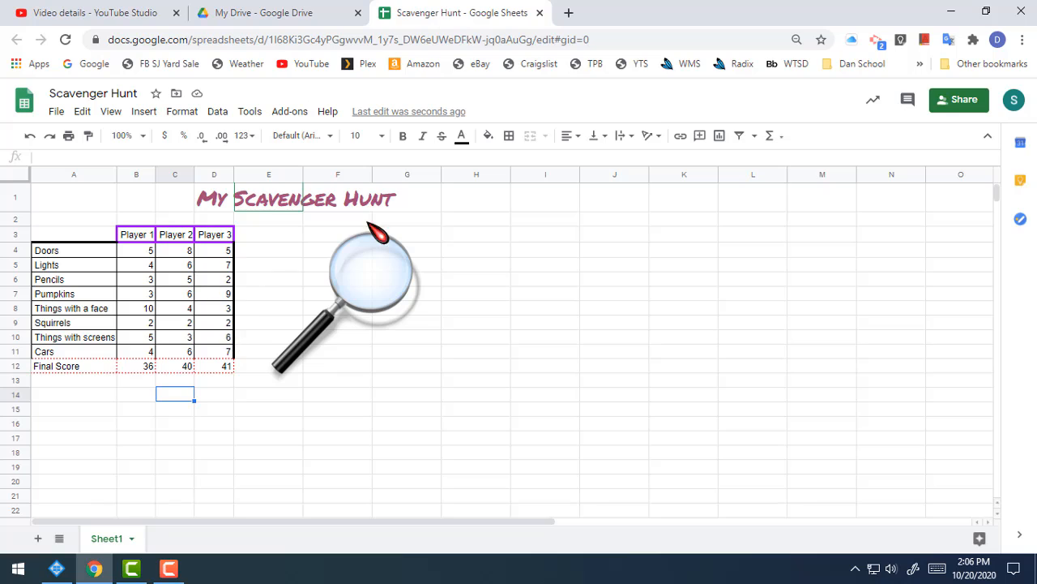
Restore the thick black bottom border beneath the Cars row (A11:D11)
click(509, 136)
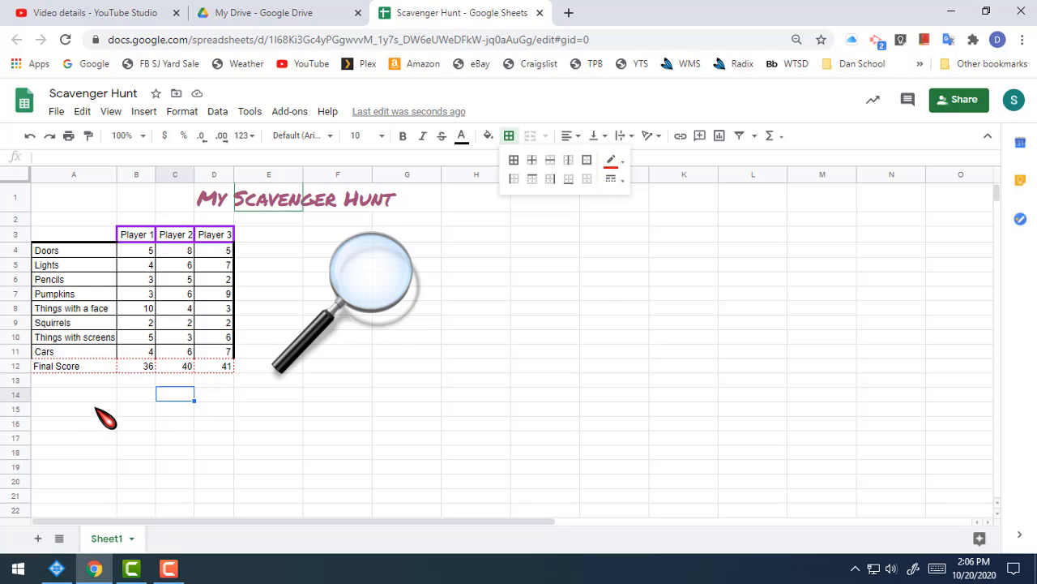
click(101, 409)
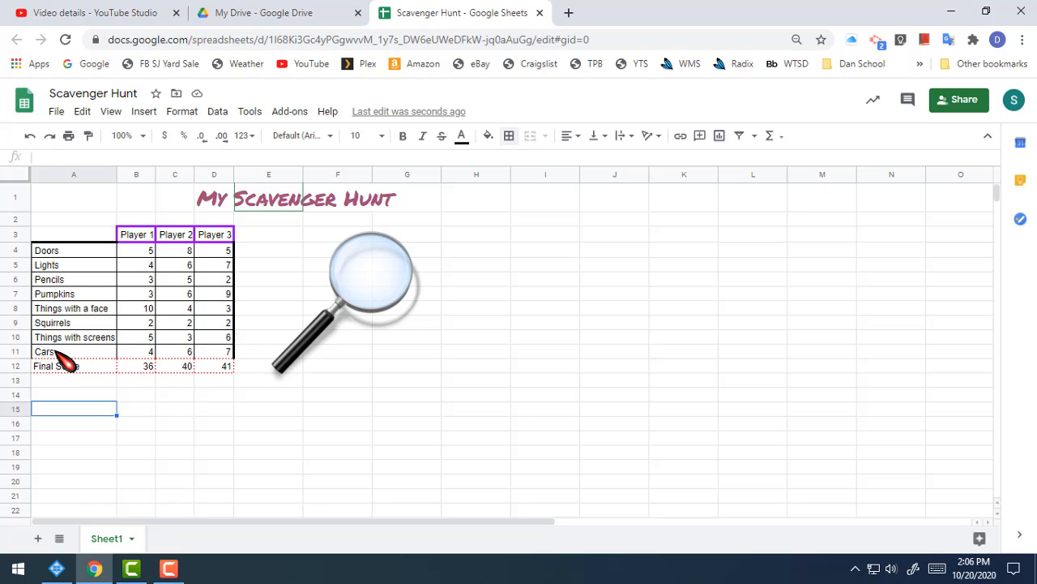
drag(81, 353, 213, 354)
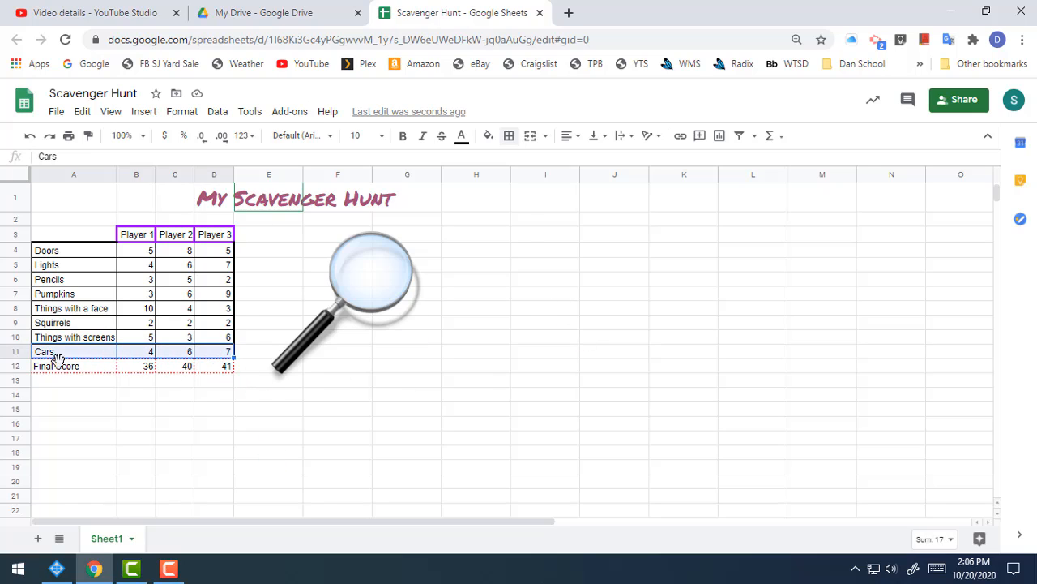
click(511, 136)
click(616, 163)
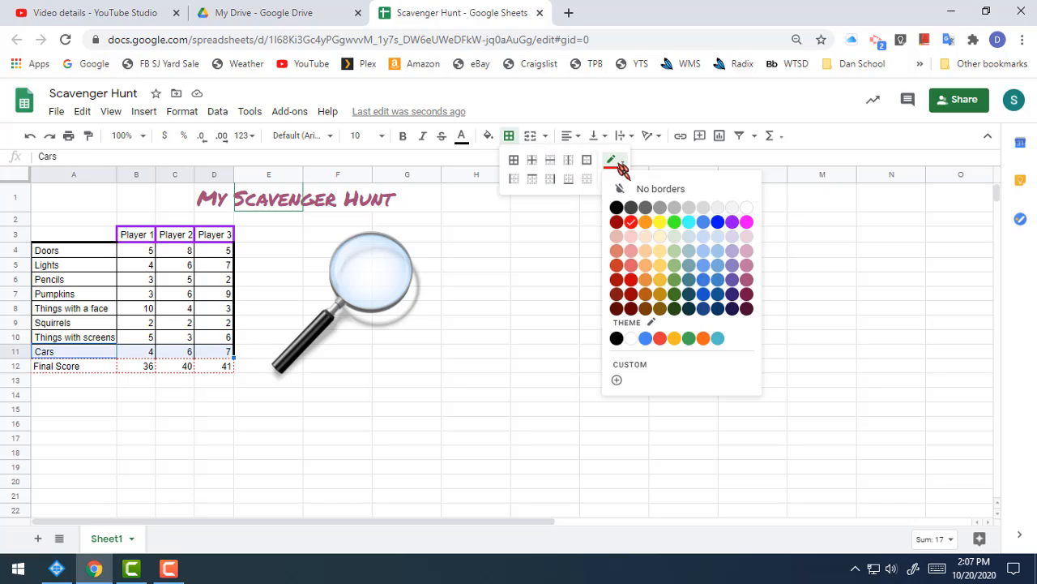
click(617, 209)
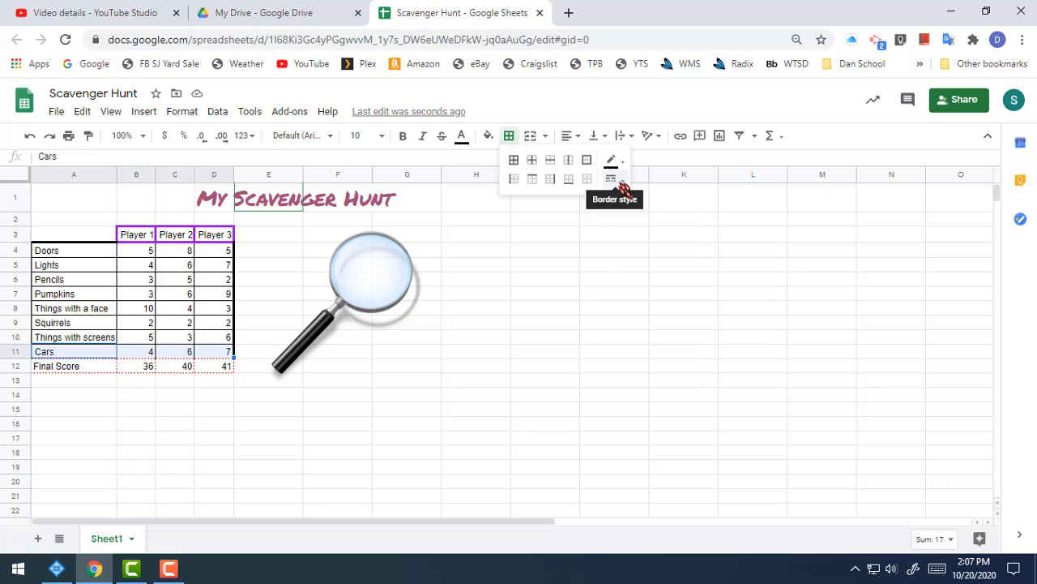
click(614, 180)
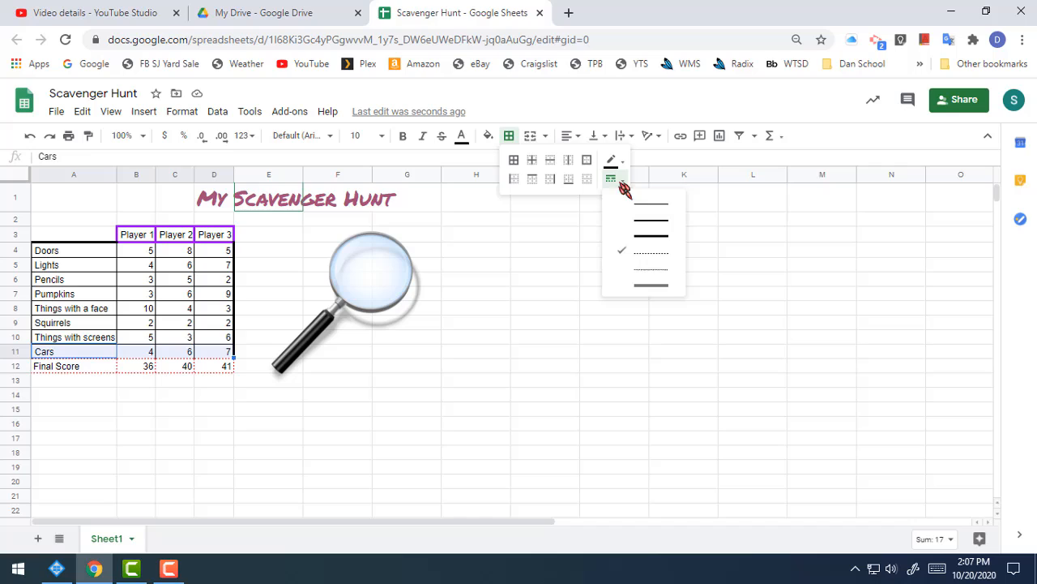
click(653, 236)
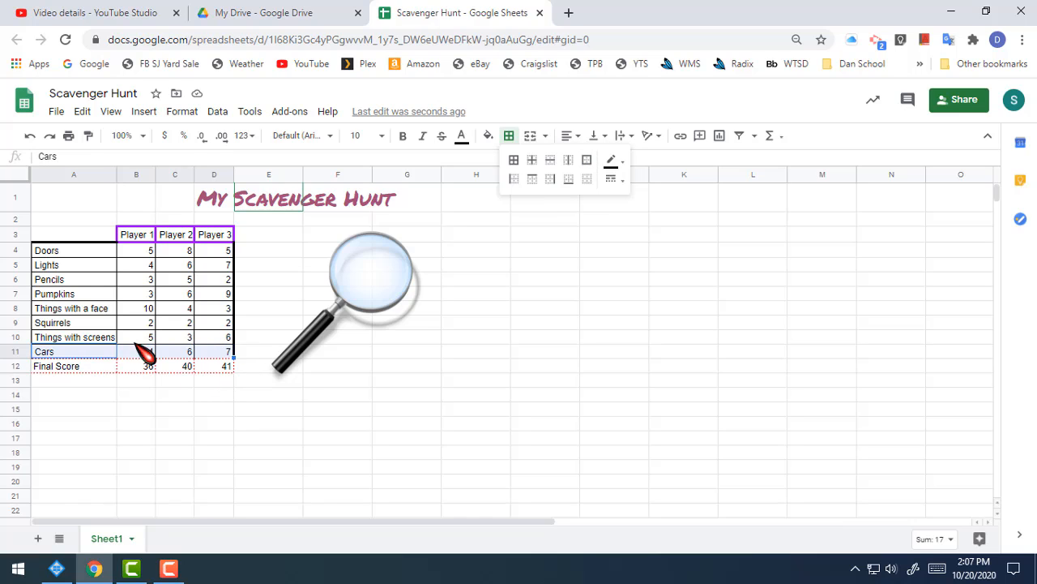
click(570, 185)
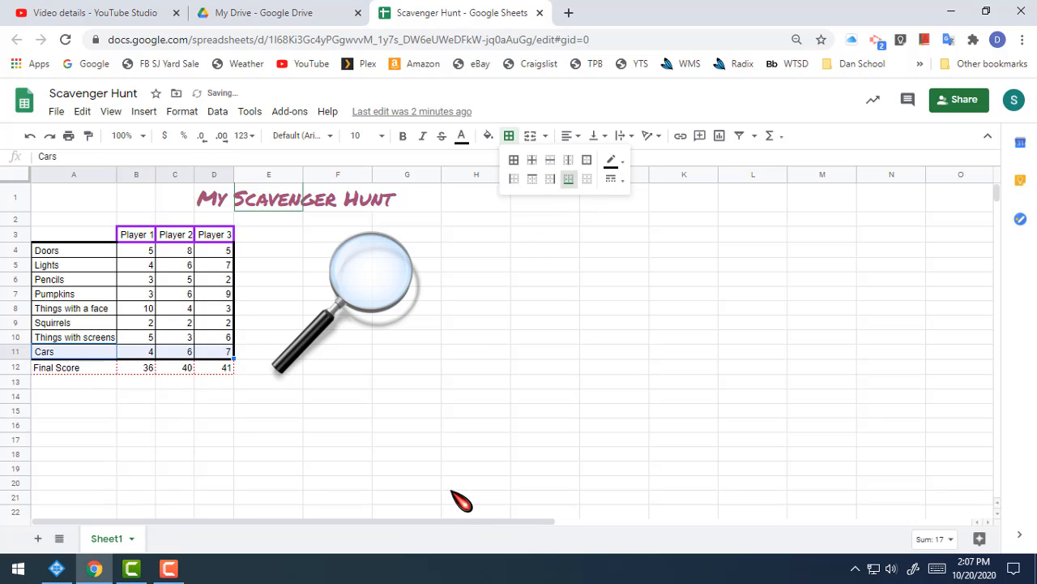
click(368, 452)
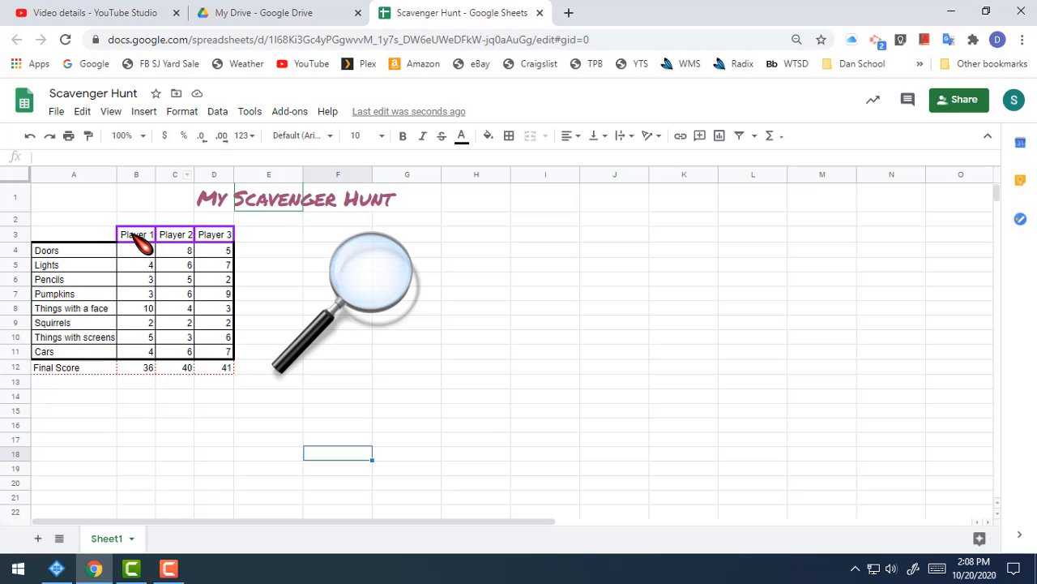
Fill the Player 1 to Player 3 header cells (B3:D3) with light purple
drag(134, 235, 227, 236)
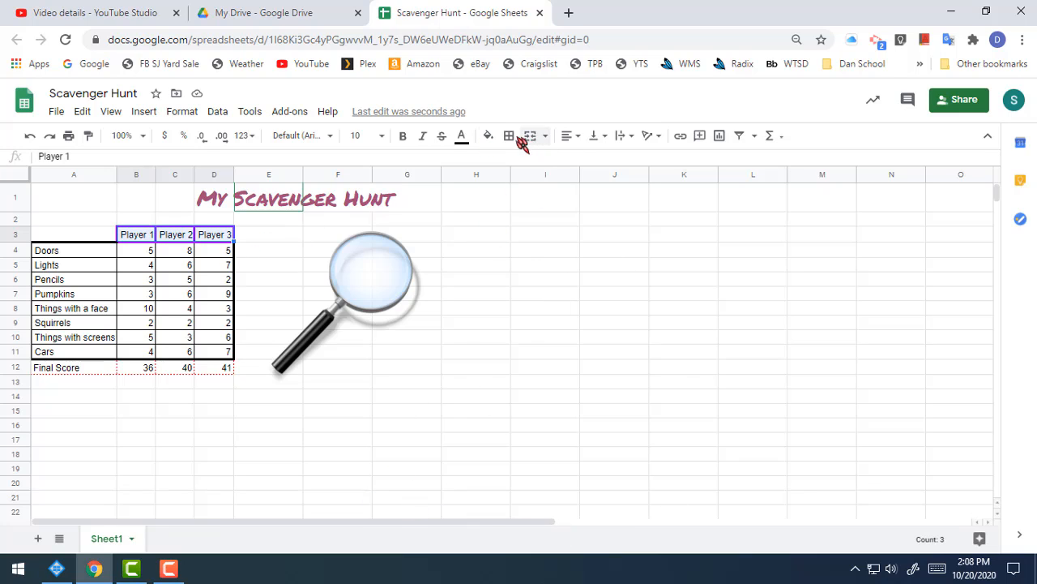
click(488, 135)
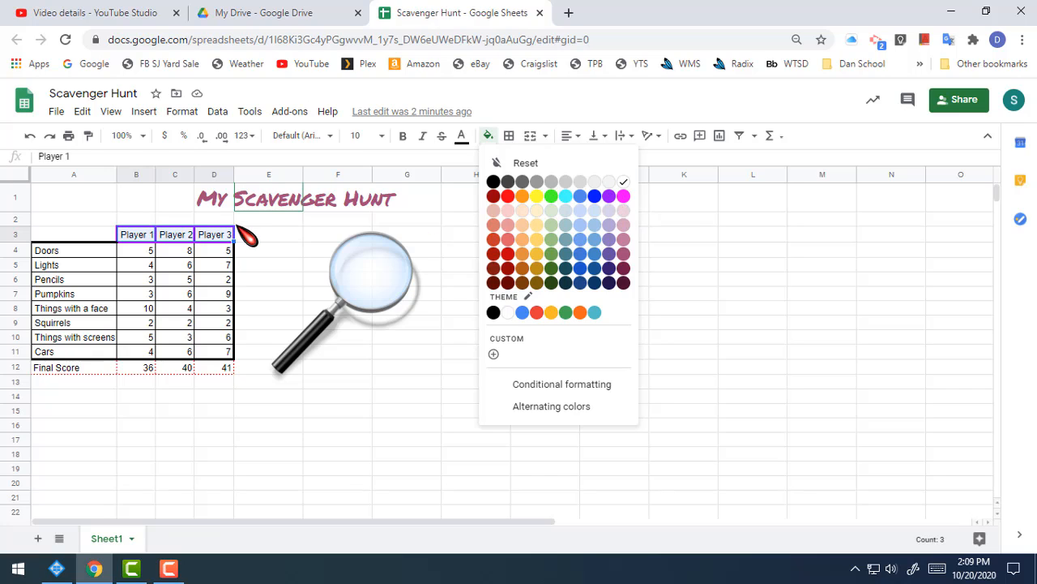
click(613, 197)
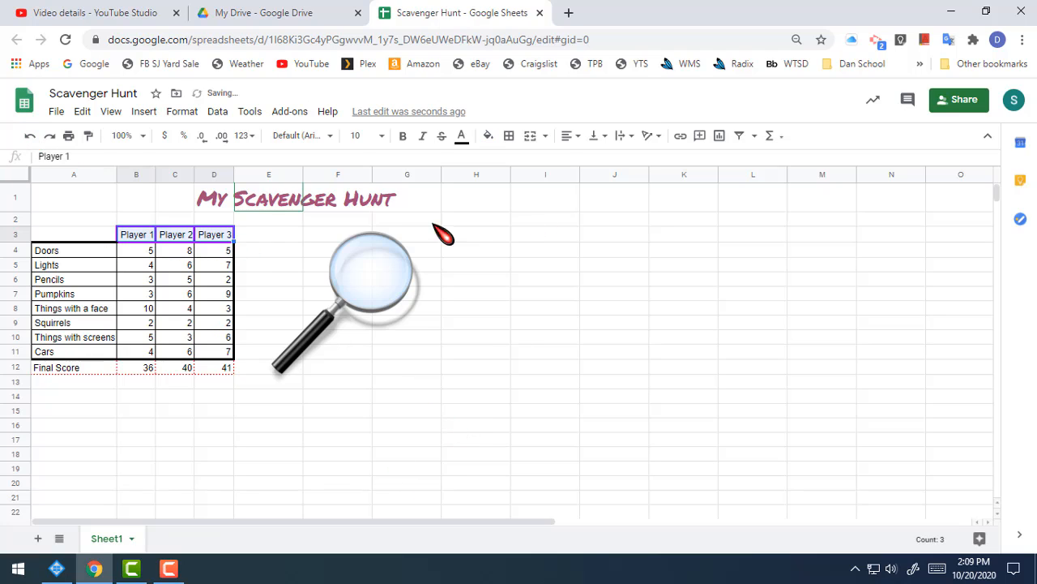
click(490, 135)
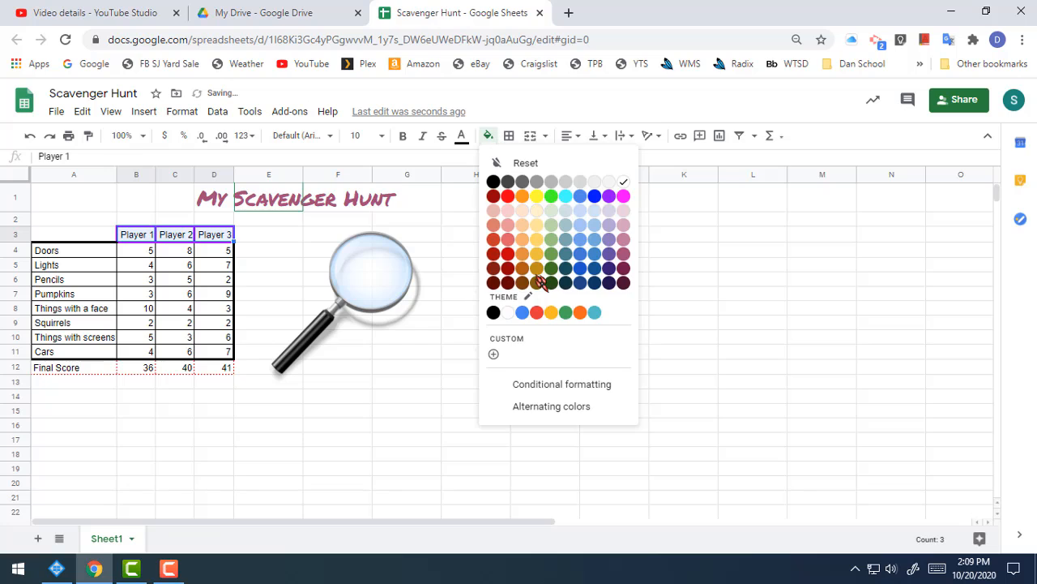
click(616, 230)
click(501, 355)
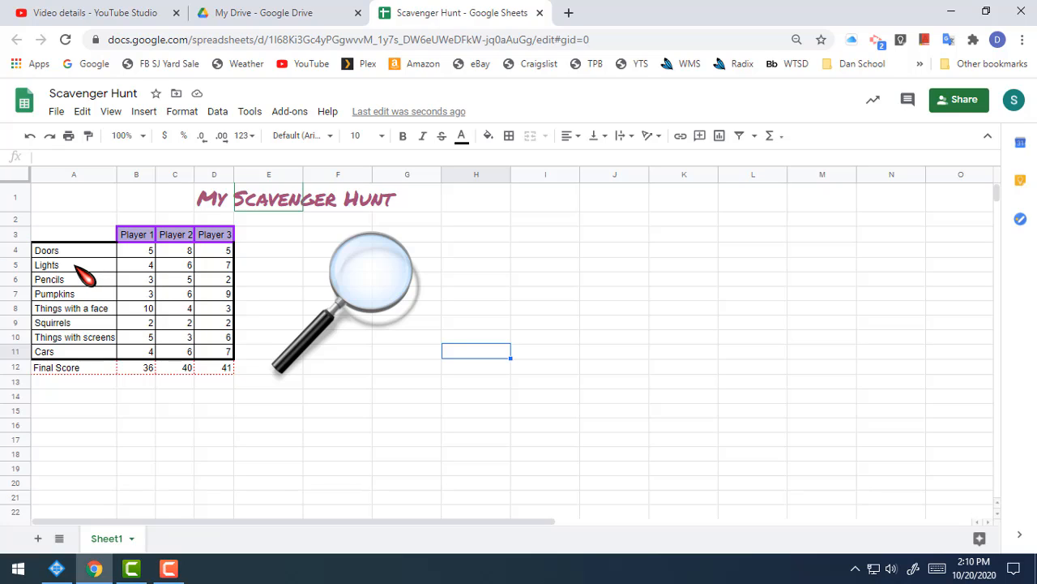
Fill the Lights row (A5:D5) with a very light gray
drag(76, 268, 227, 269)
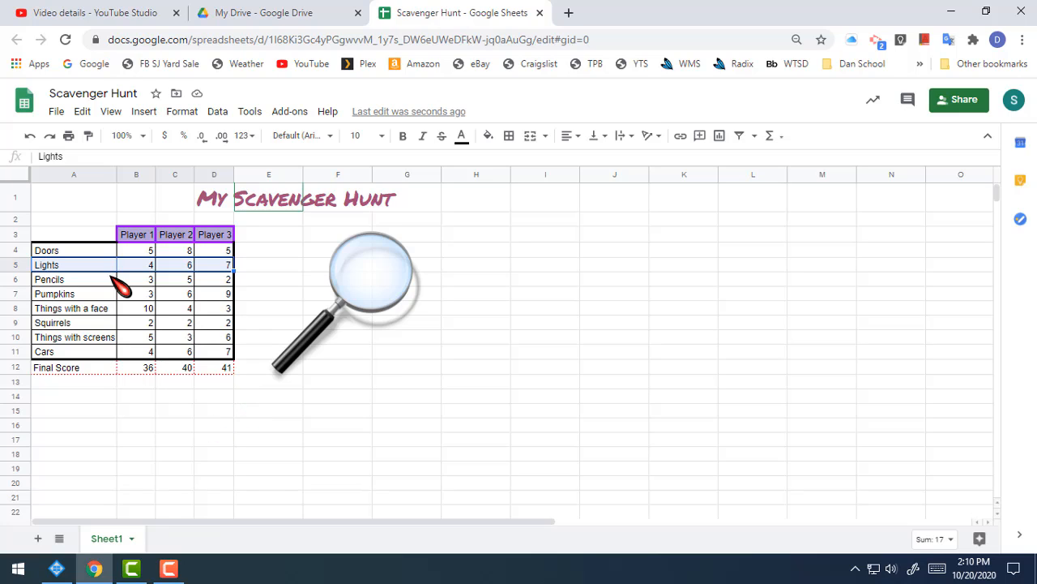
click(489, 138)
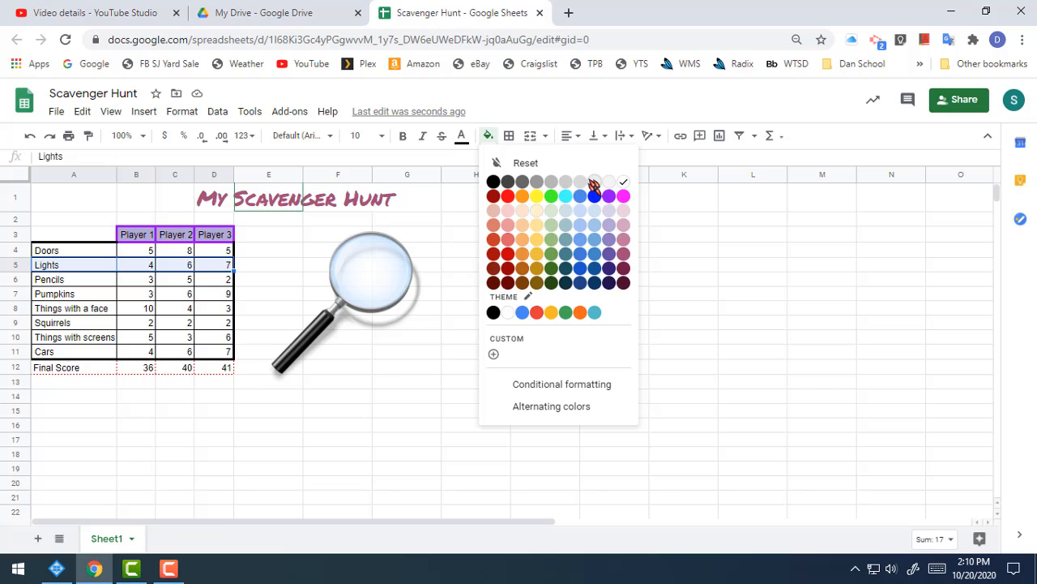
click(594, 181)
click(104, 294)
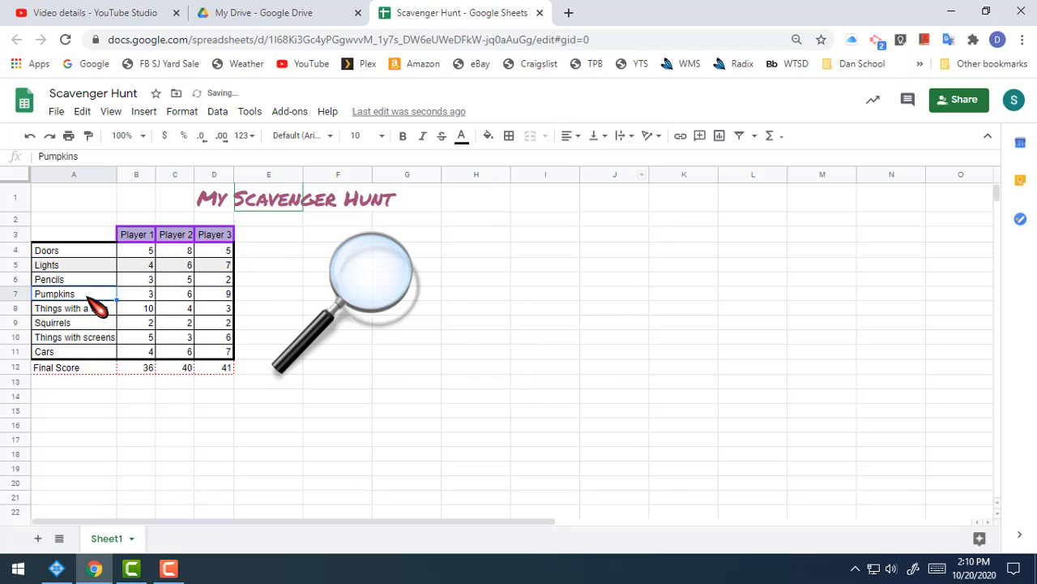
Change the fill of the Lights row (A5:D5) to a gray one shade darker
drag(79, 266, 217, 266)
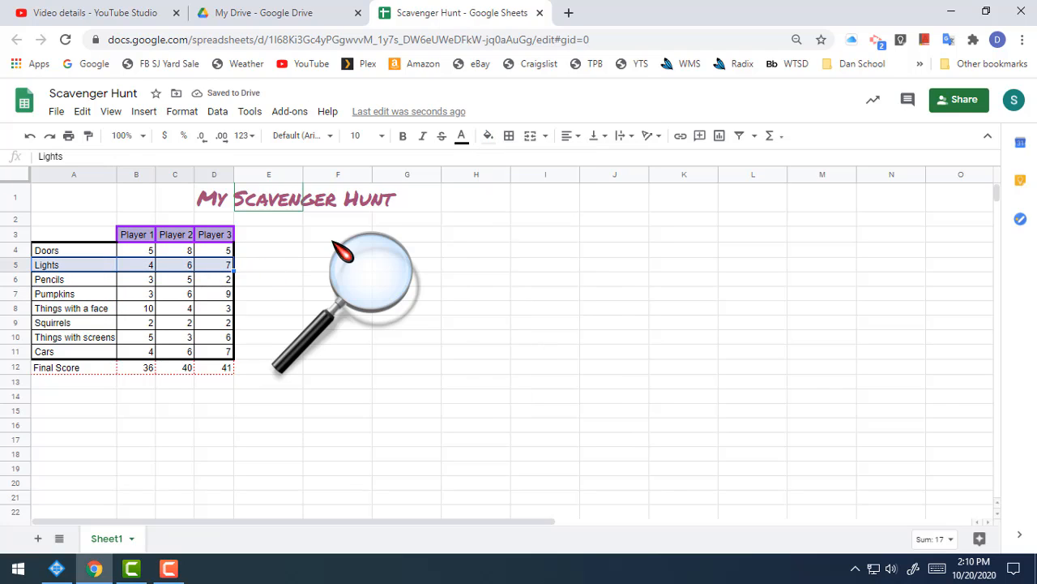
click(489, 138)
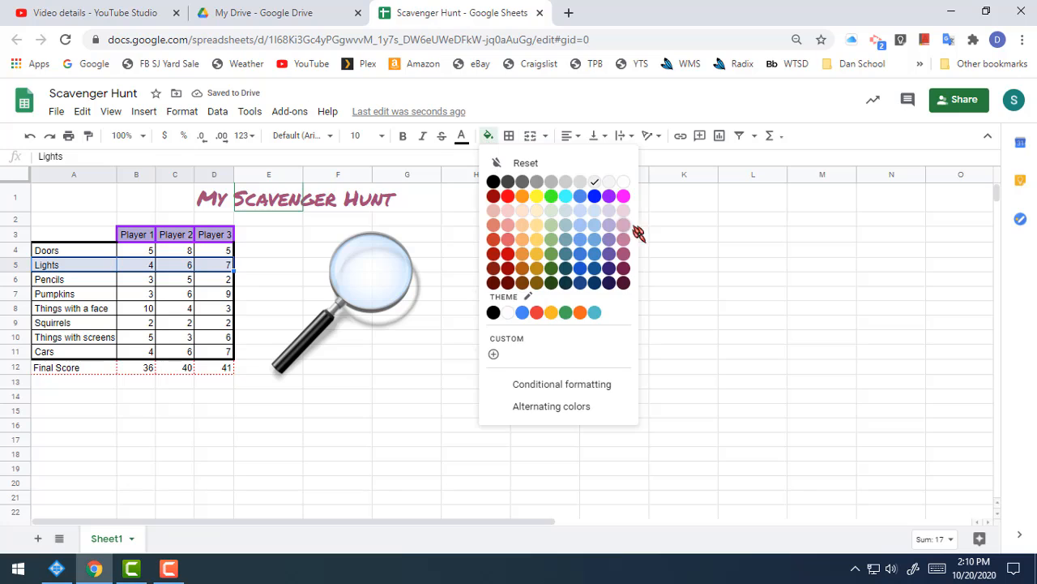
click(578, 182)
click(136, 314)
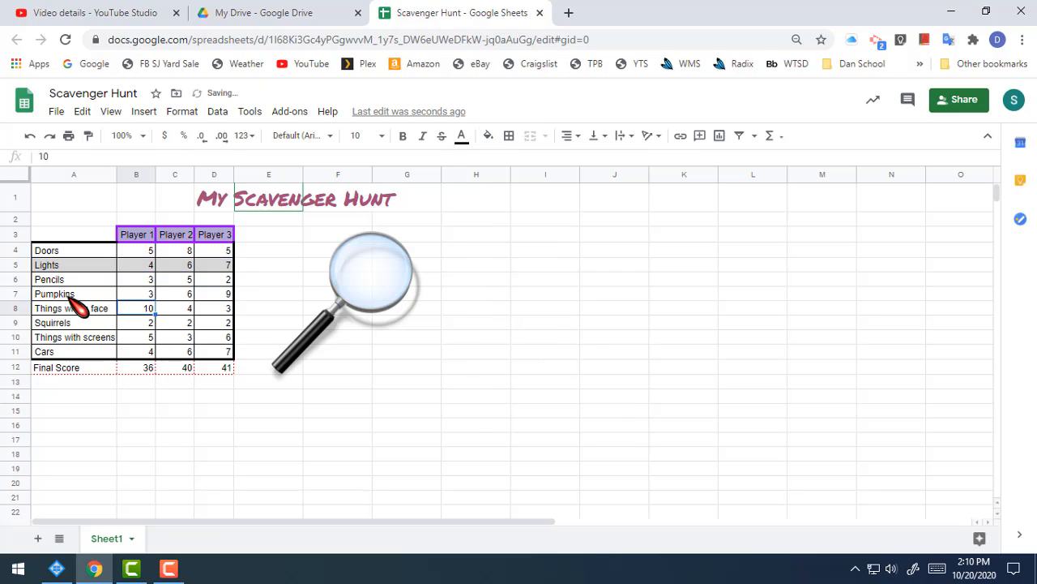
Fill the Pumpkins row (A7:D7) with the same light gray as the Lights row
drag(66, 294, 216, 298)
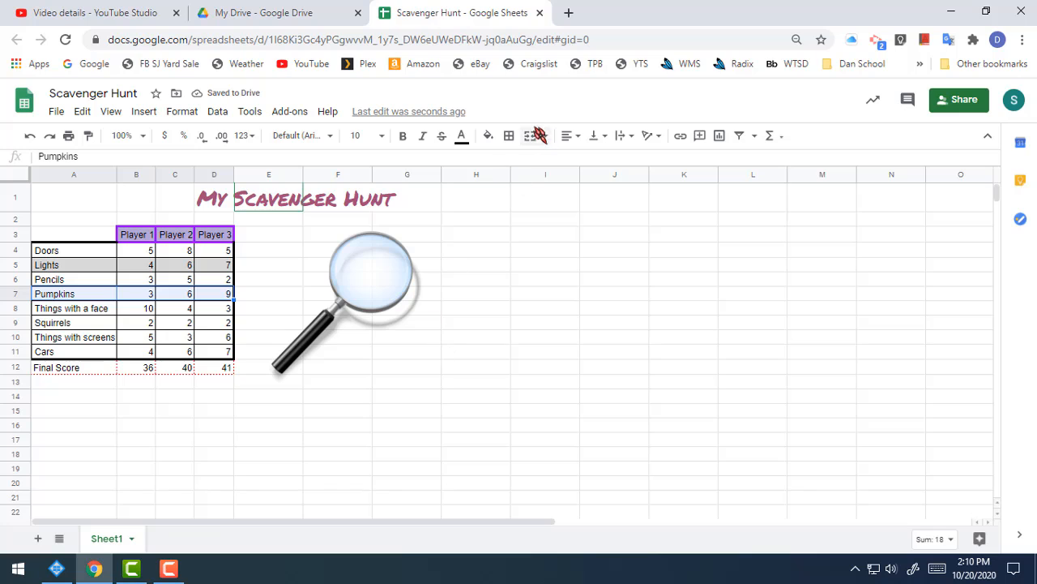
click(489, 138)
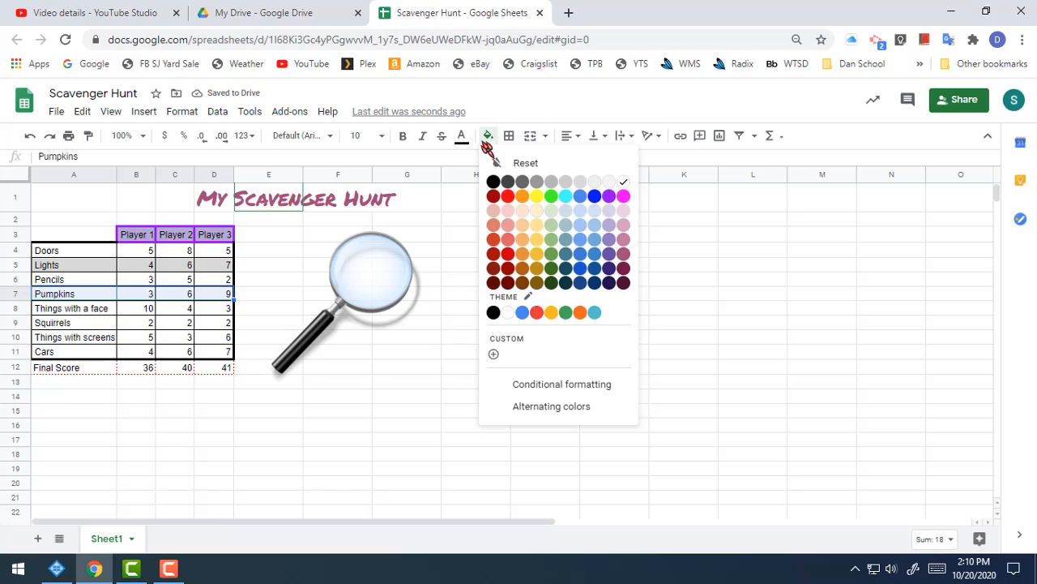
click(580, 183)
click(112, 322)
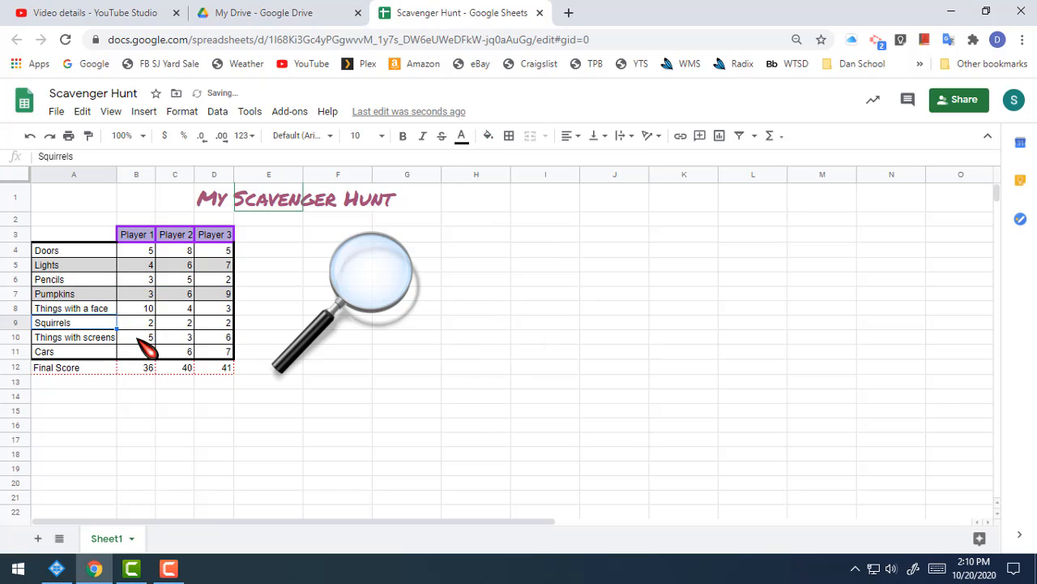
Fill the Squirrels row (A9:D9) with the same light gray as the Pumpkins row
drag(148, 324, 219, 324)
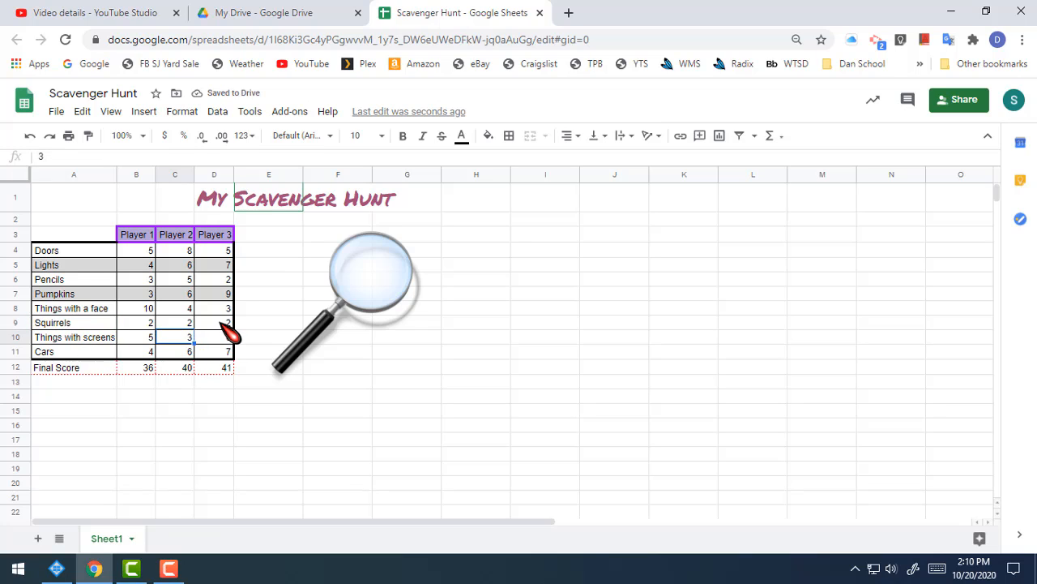
drag(155, 333, 89, 332)
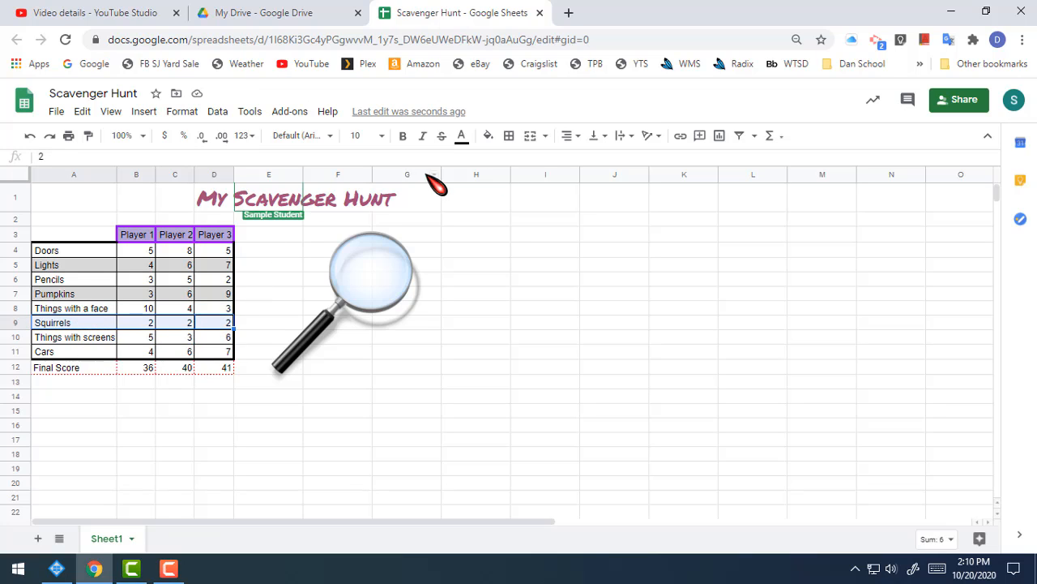
click(488, 136)
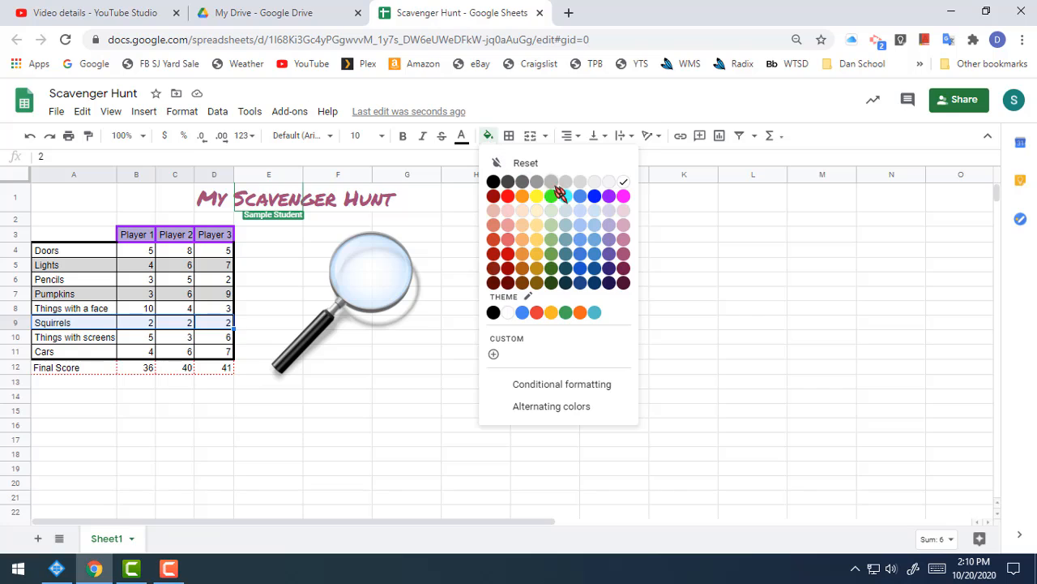
click(580, 183)
Fill the Cars row (A11:D11) with the same light gray as the other shaded rows
click(217, 351)
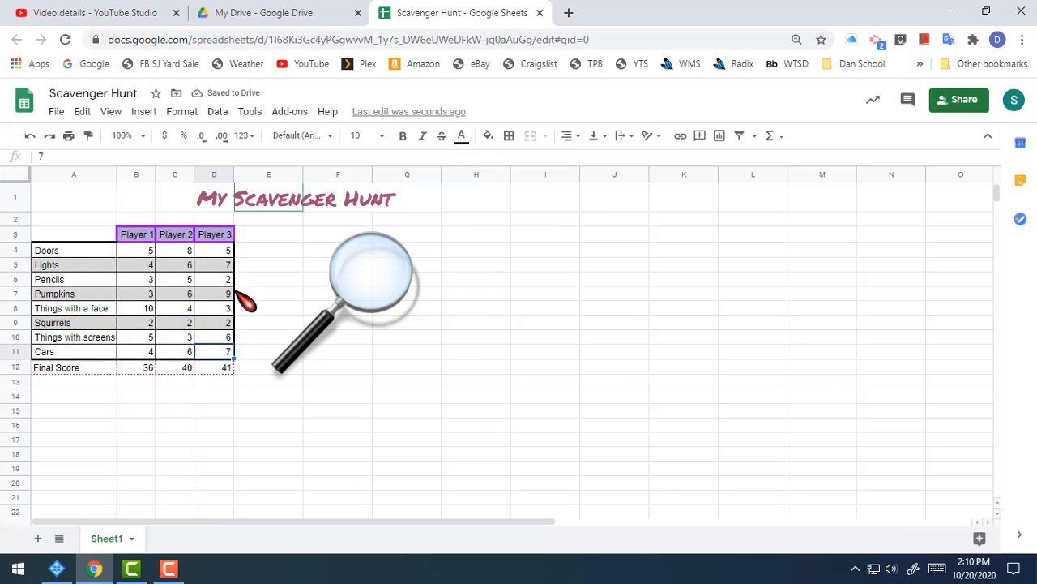
click(91, 353)
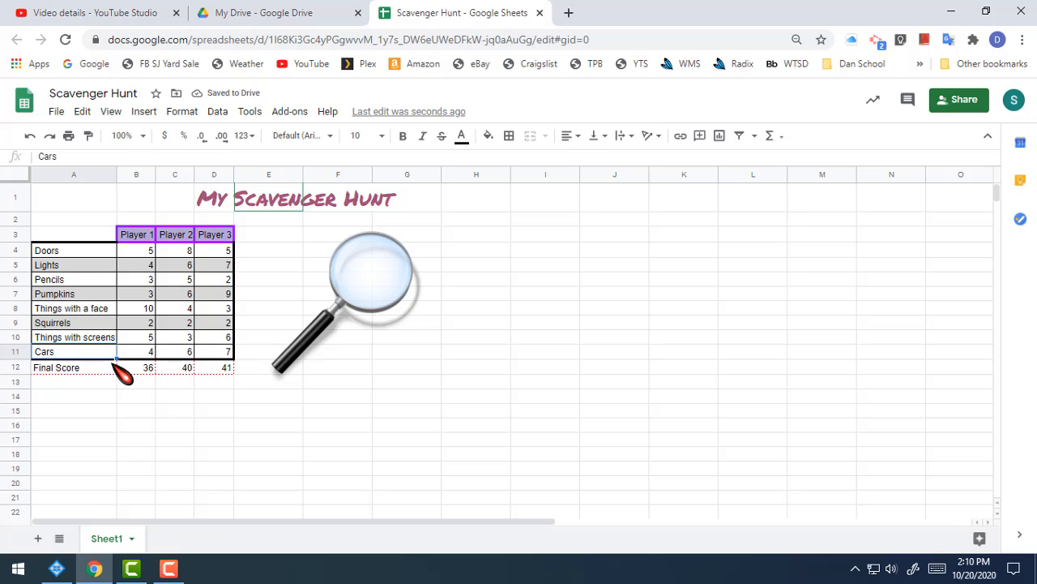
drag(211, 353, 81, 357)
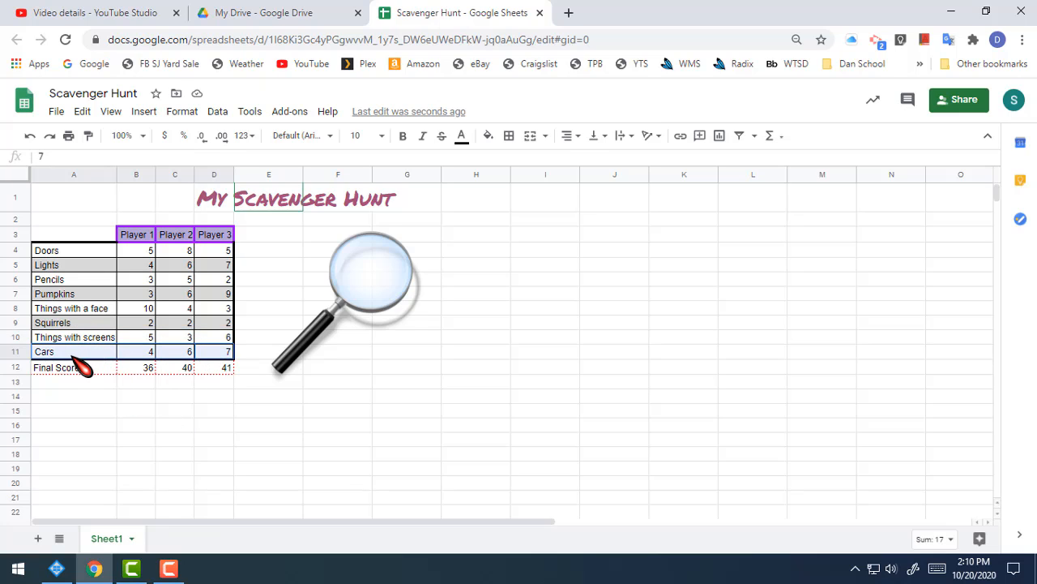
click(488, 137)
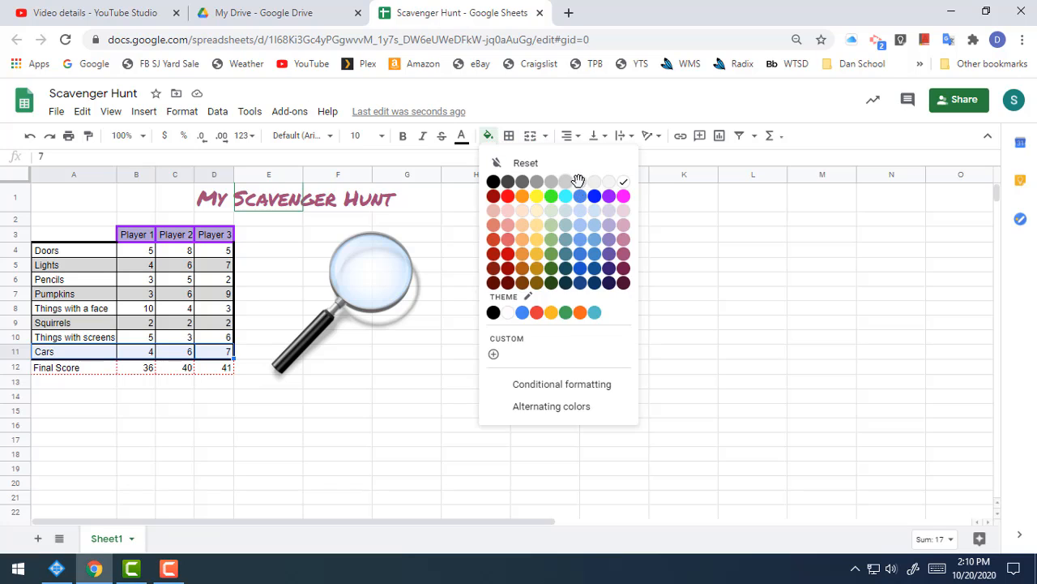
click(577, 180)
click(406, 424)
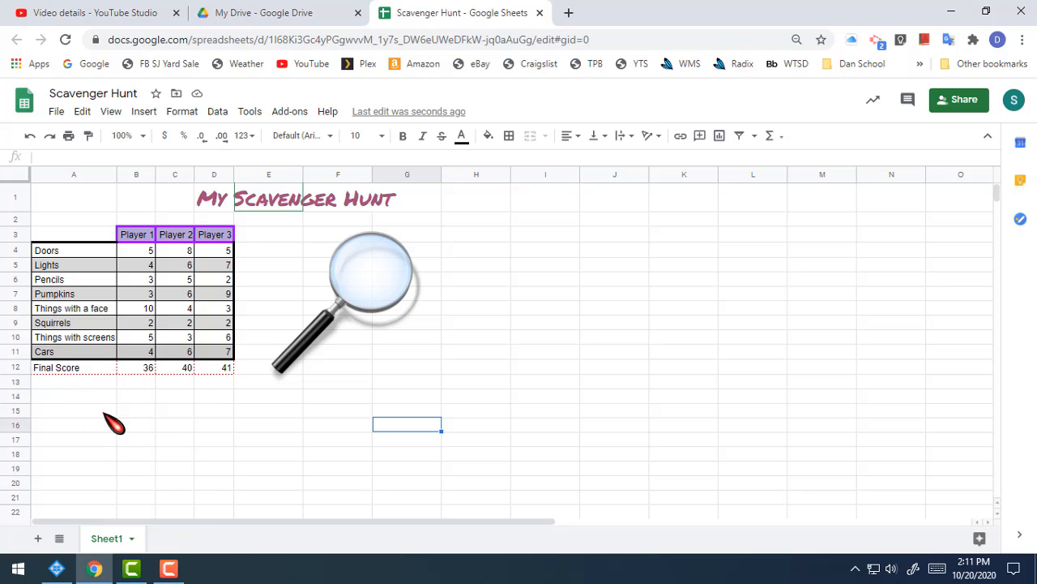
Fill the Final Score row (A12:D12) with the red berry color
click(69, 368)
drag(68, 369, 227, 372)
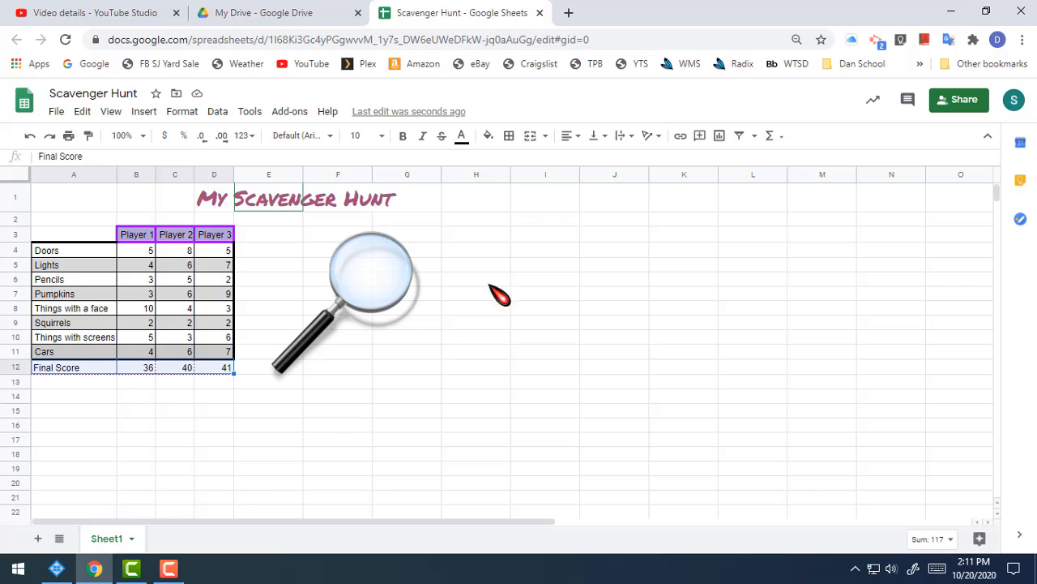
click(490, 136)
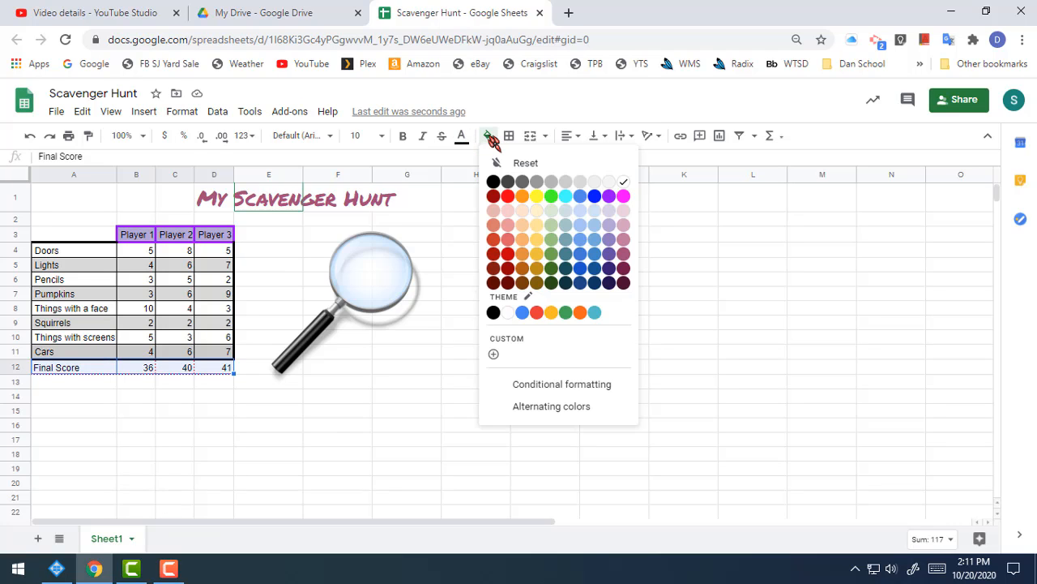
click(494, 196)
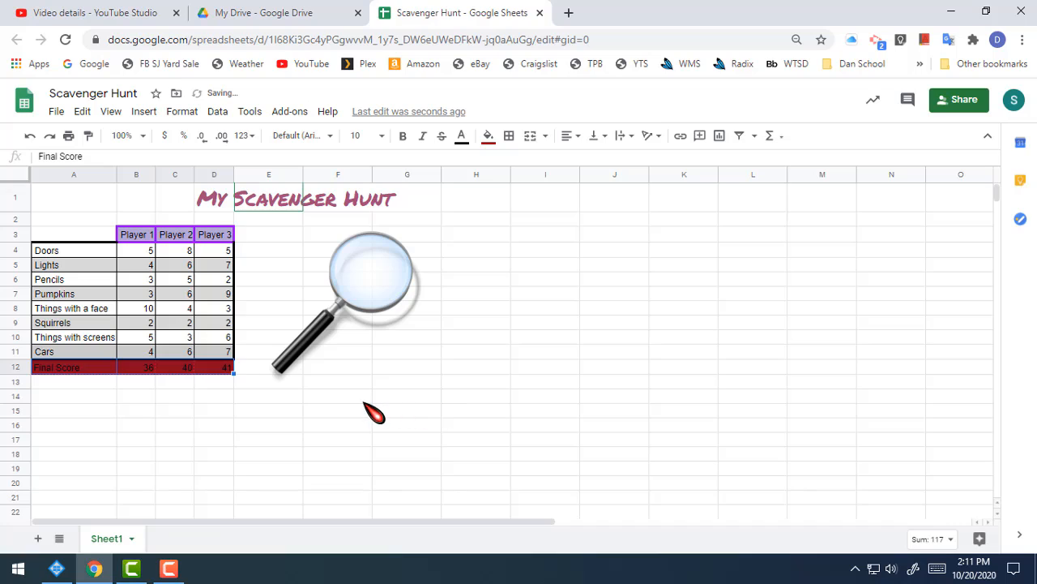
click(365, 401)
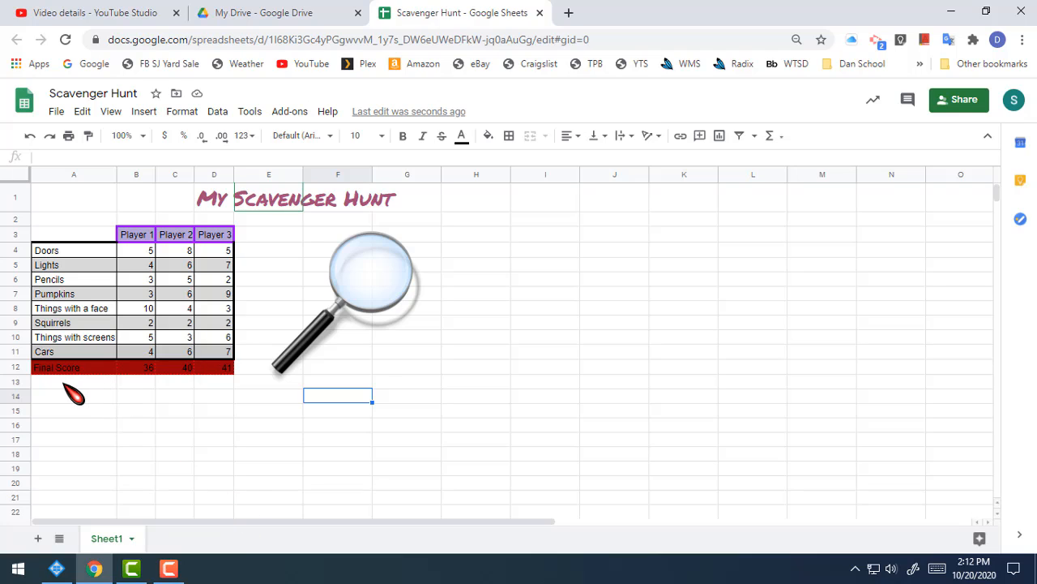
Set the text color of the Final Score row (A12:D12) to white
click(72, 382)
click(132, 412)
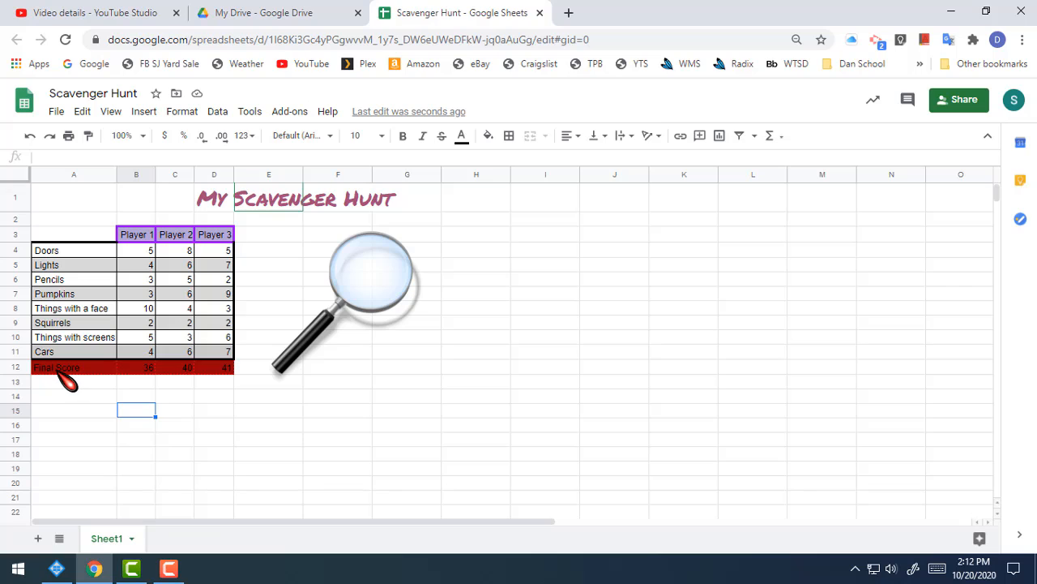
drag(59, 371, 217, 370)
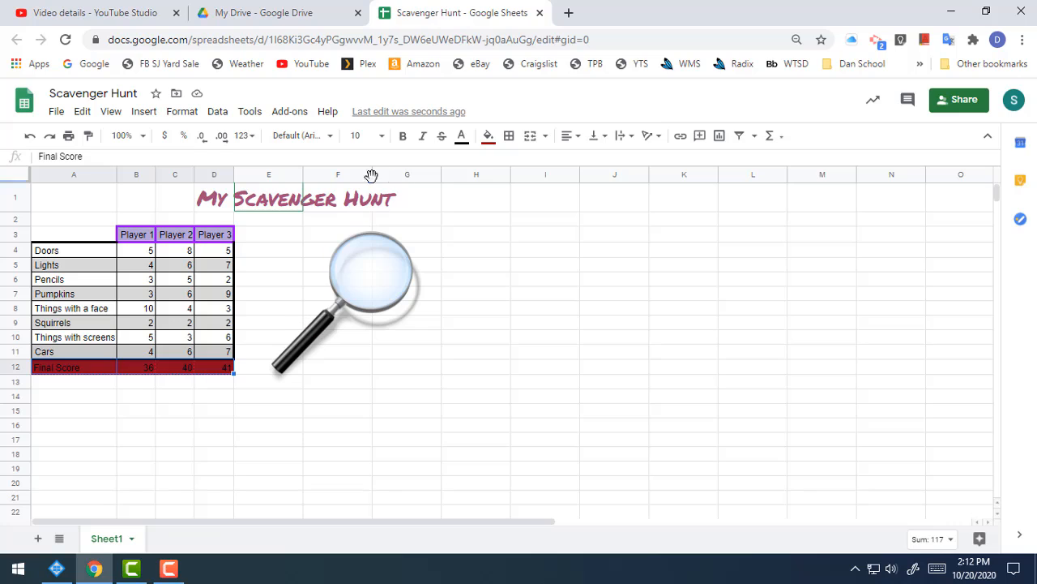
click(462, 138)
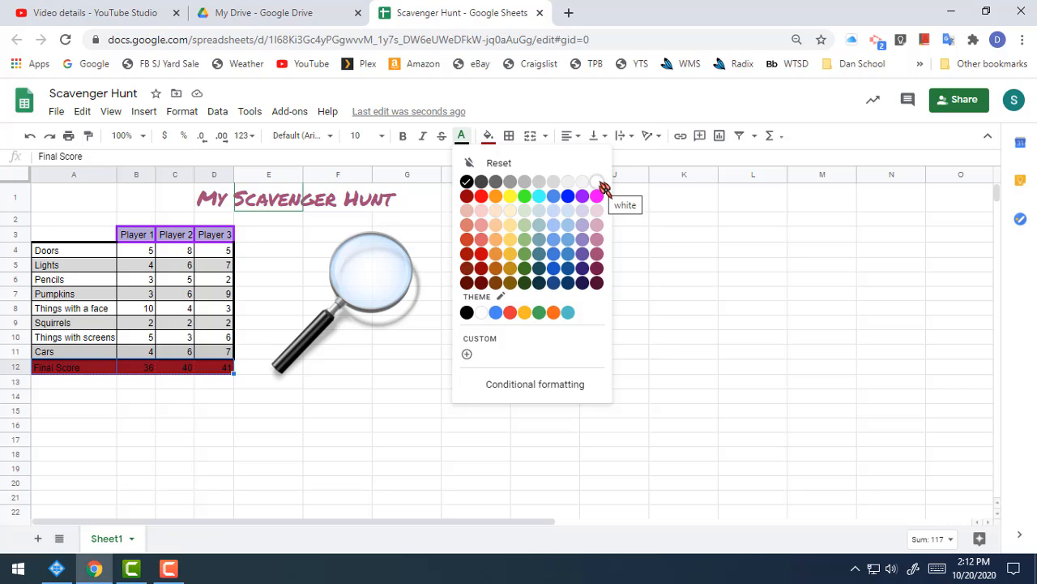
click(600, 184)
click(438, 413)
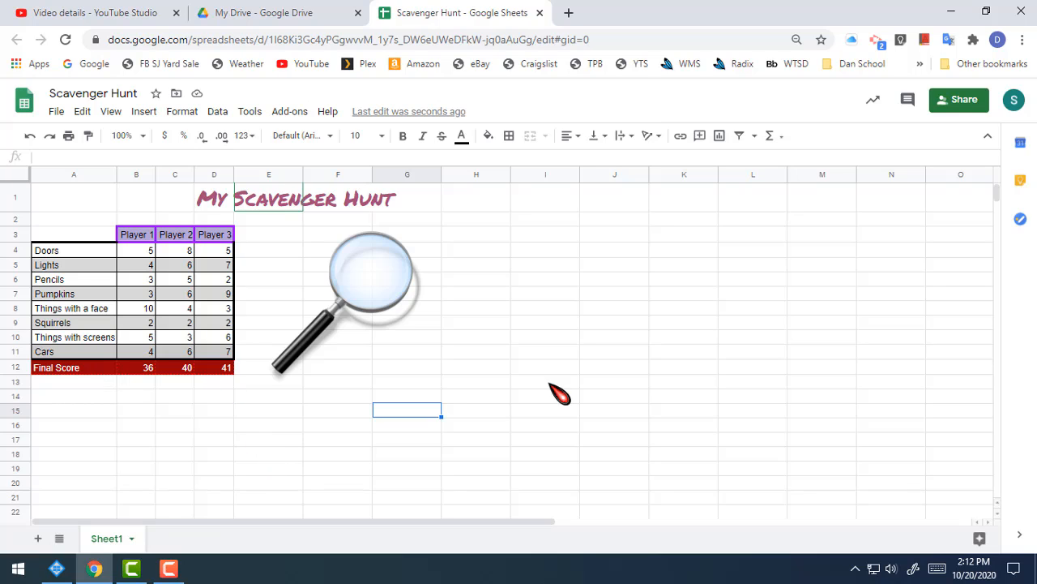
click(559, 252)
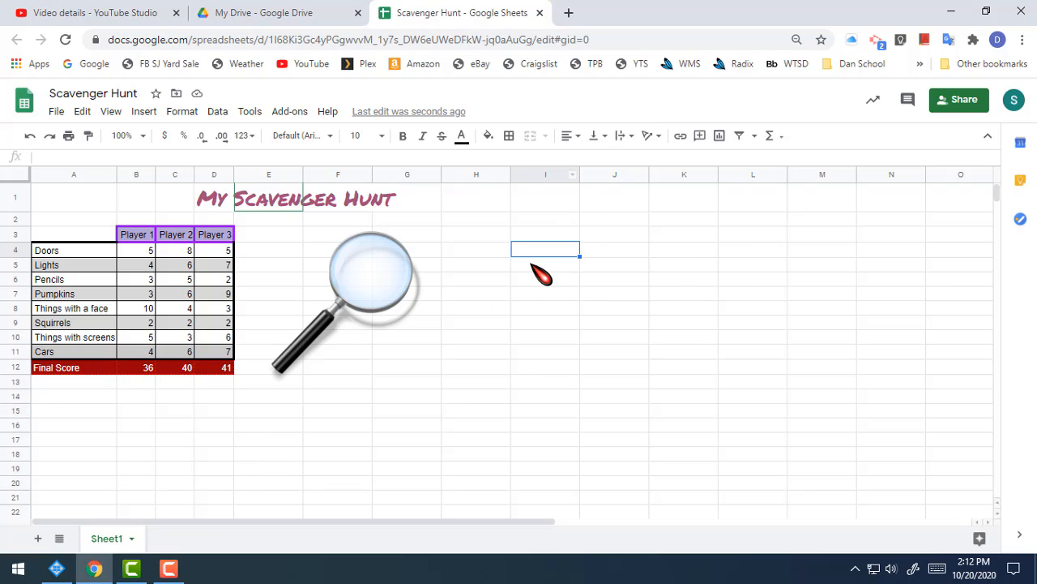
click(690, 469)
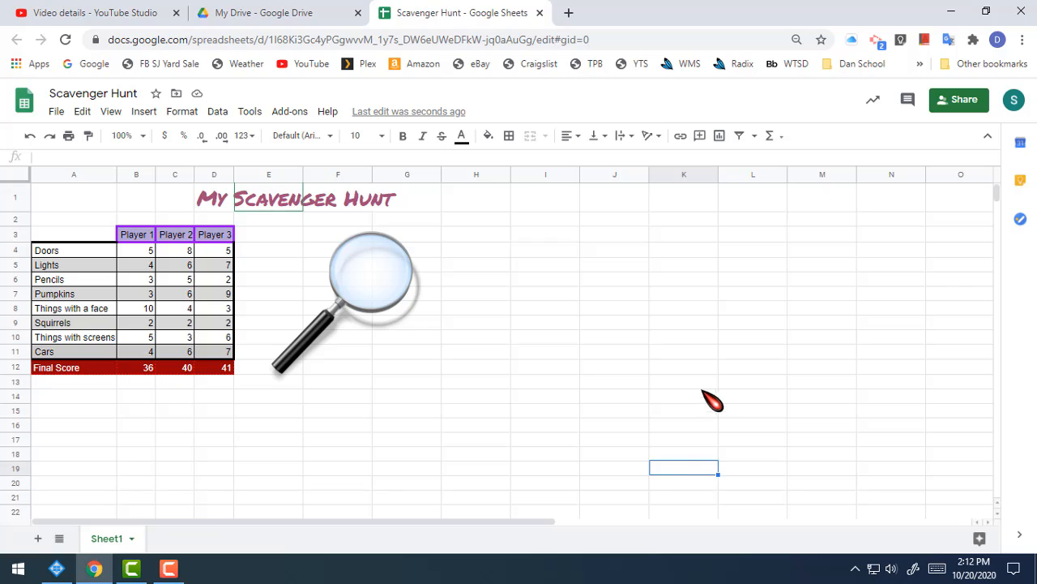
click(702, 384)
click(687, 300)
click(600, 310)
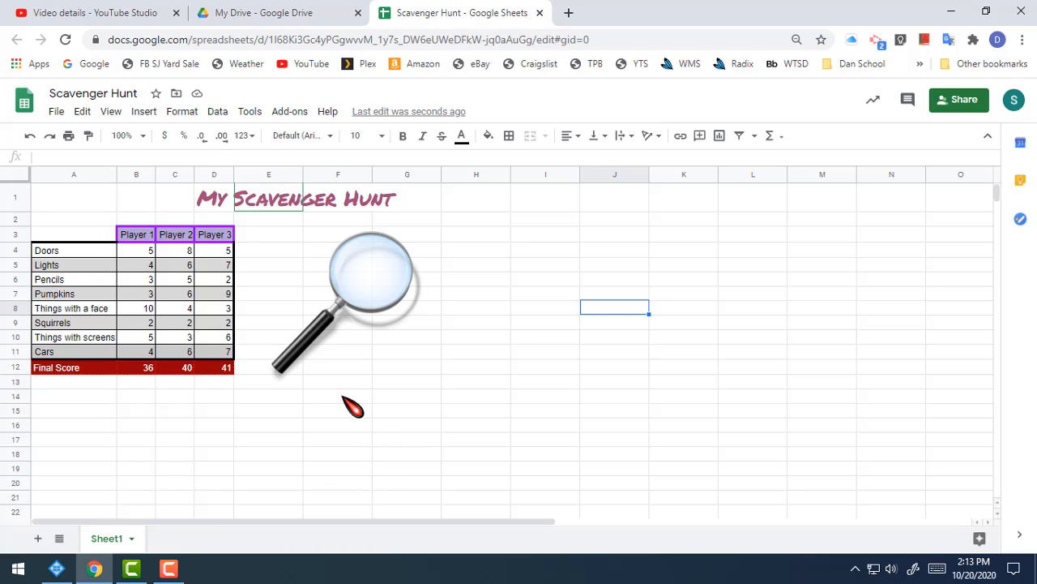
click(292, 397)
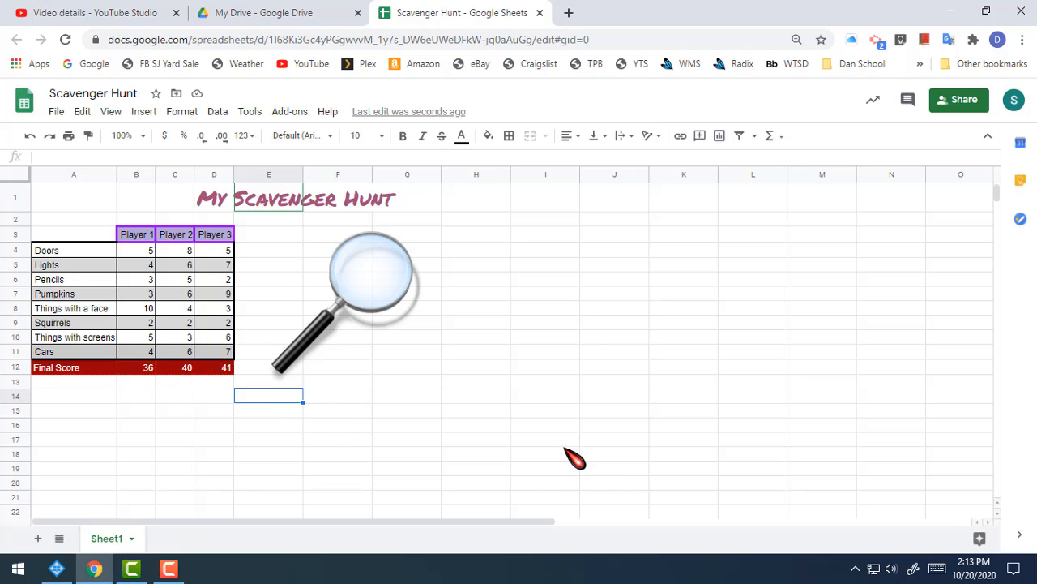